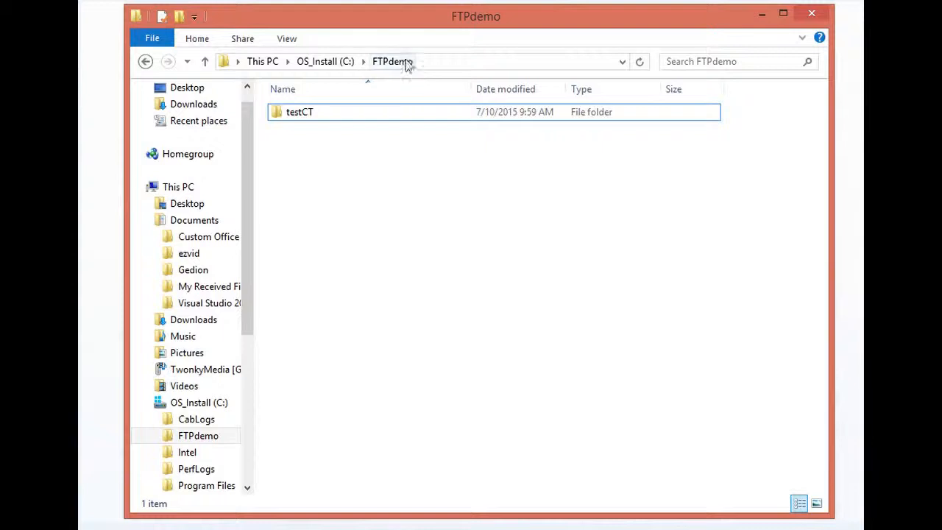
# Step: Open the configuration file config_20150708_125407 from the configs folder inside testCT
pyautogui.click(317, 118)
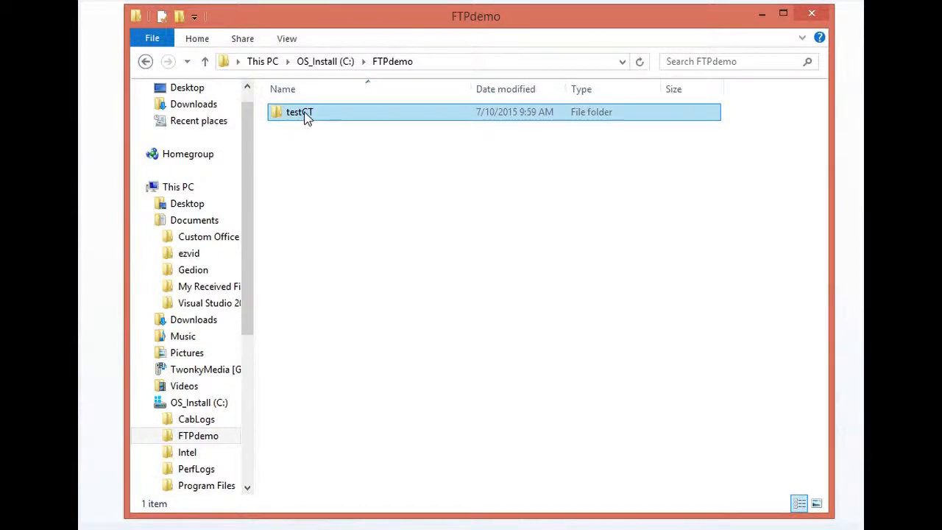
pyautogui.doubleClick(306, 119)
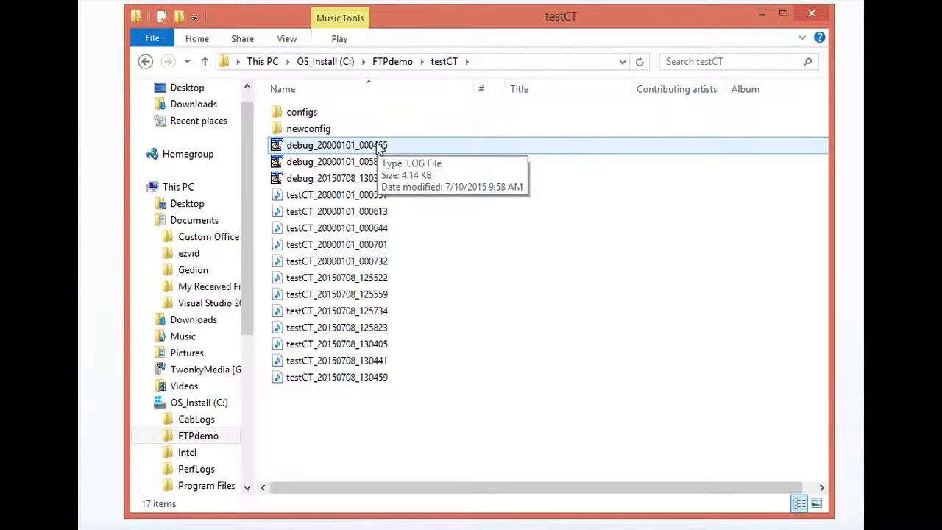
pyautogui.doubleClick(307, 120)
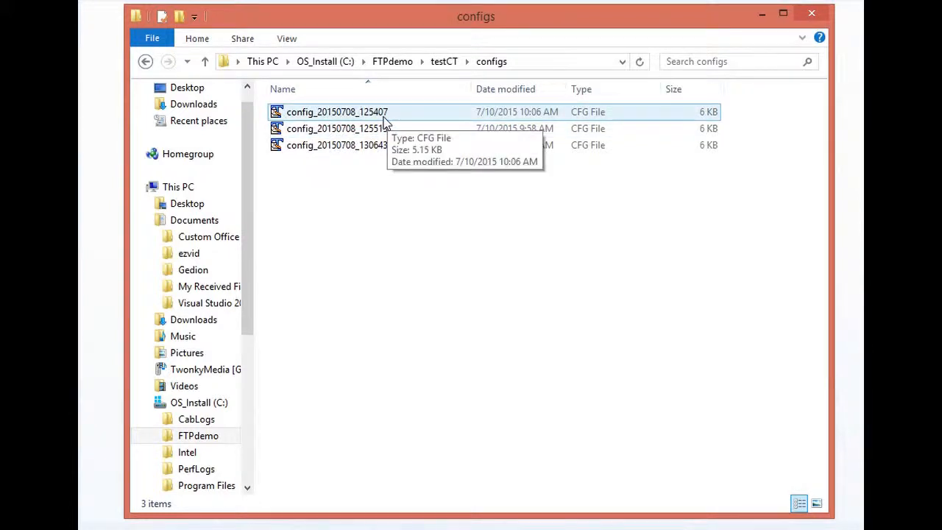
pyautogui.doubleClick(333, 116)
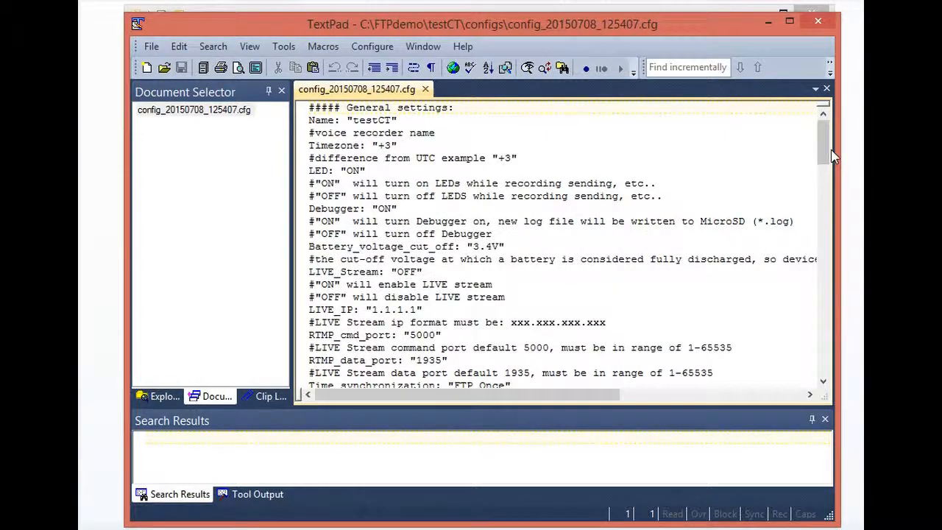
# Step: Look through the configuration file down to the information about current settings, close it and return to the testCT folder
pyautogui.moveTo(821, 138); pyautogui.dragTo(822, 365)
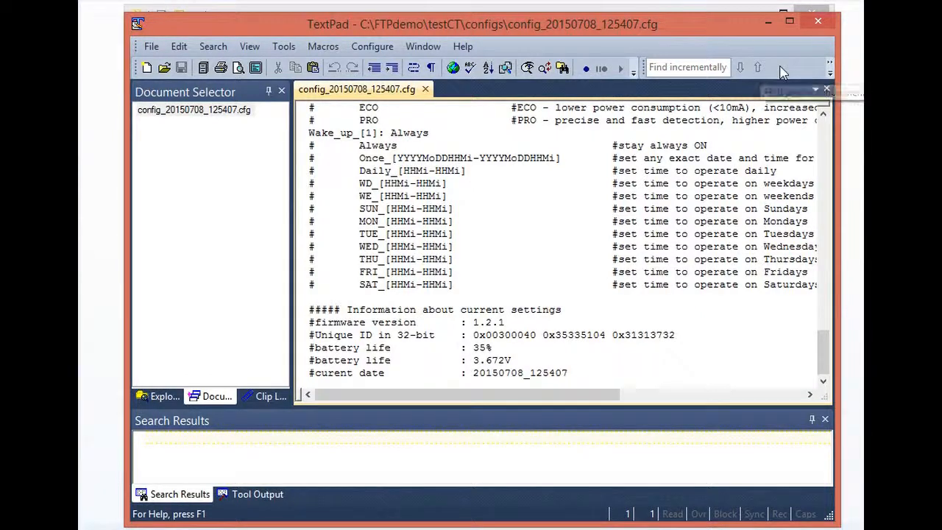
pyautogui.click(819, 24)
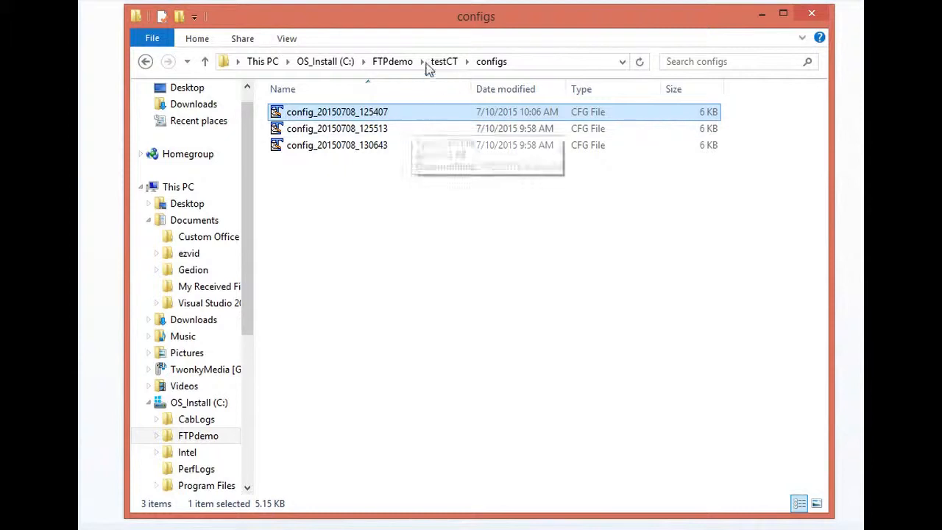
pyautogui.click(445, 63)
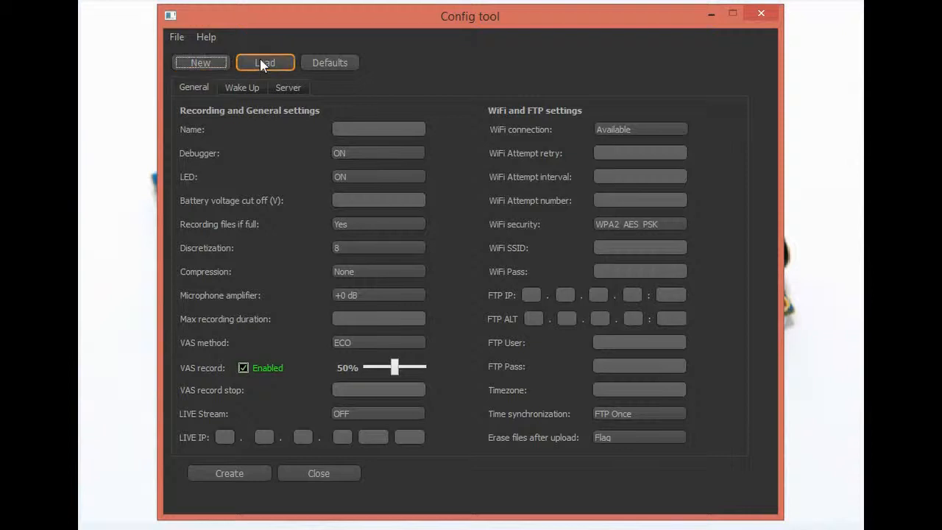
# Step: Fill the configuration form with the default settings and reset it to a new blank configuration
pyautogui.click(344, 66)
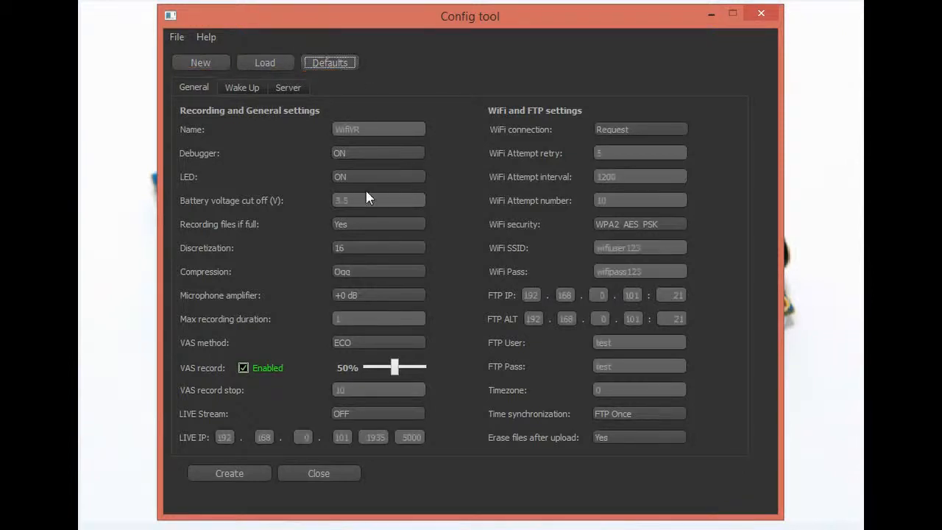
pyautogui.click(201, 65)
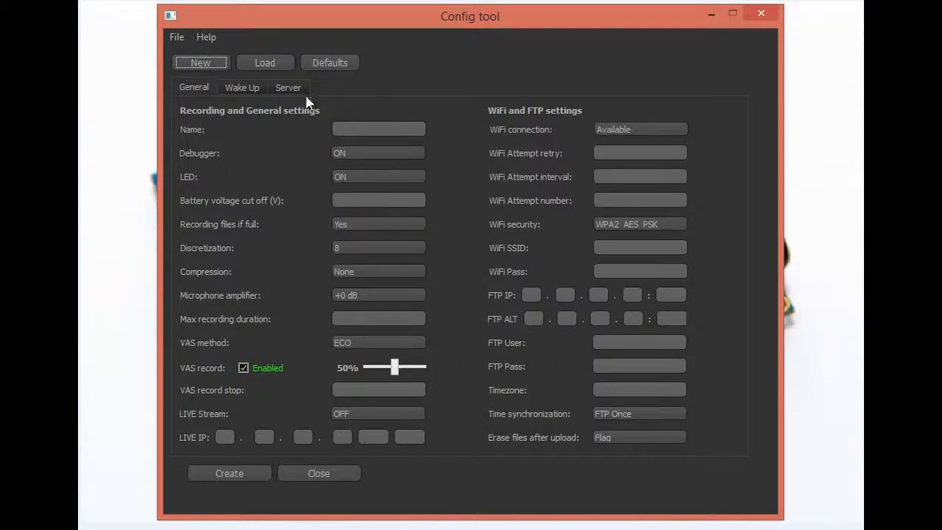
# Step: Load config_20150708_125407 from C:\FTPdemo\testCT\configs into the configuration form
pyautogui.click(265, 63)
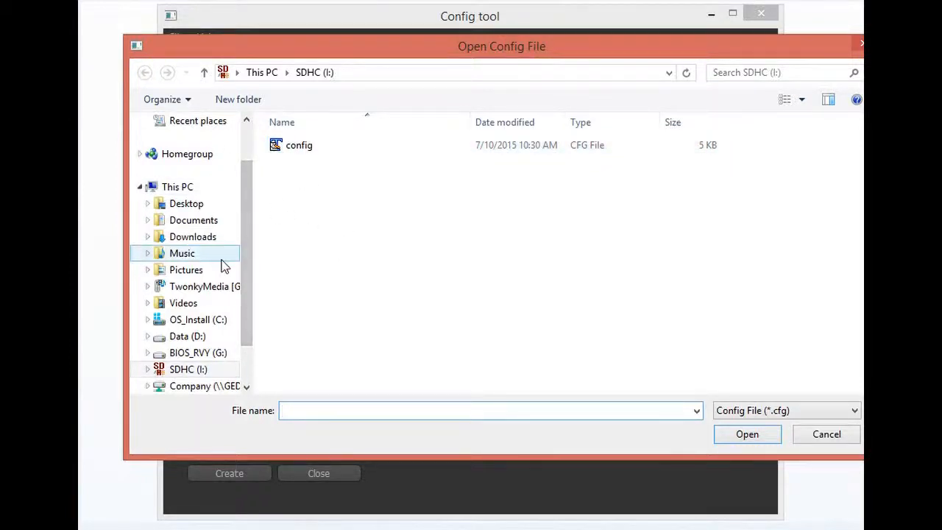
pyautogui.moveTo(239, 257); pyautogui.dragTo(242, 237)
pyautogui.click(193, 321)
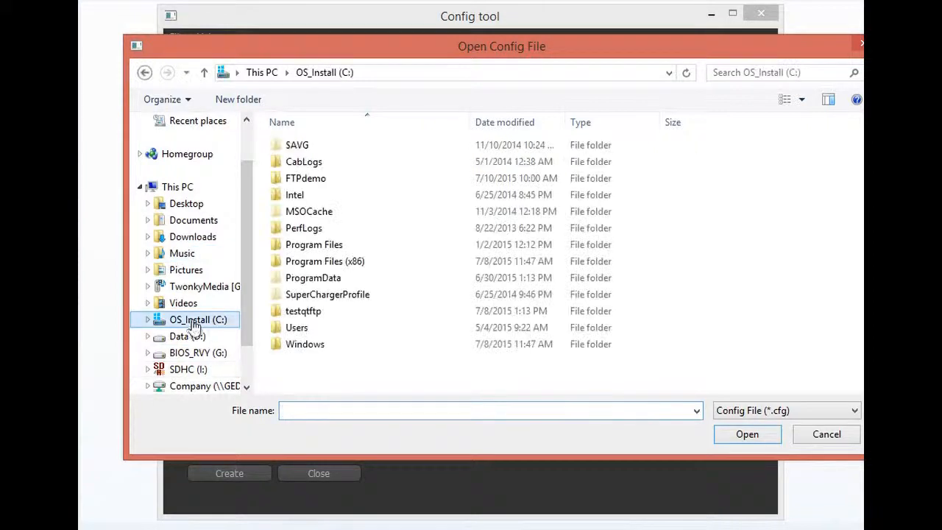
pyautogui.doubleClick(310, 181)
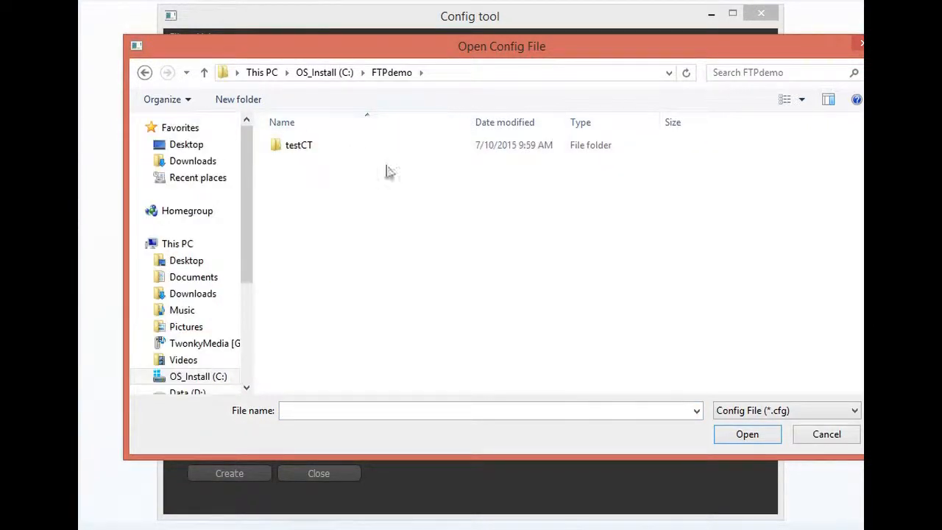
pyautogui.doubleClick(298, 146)
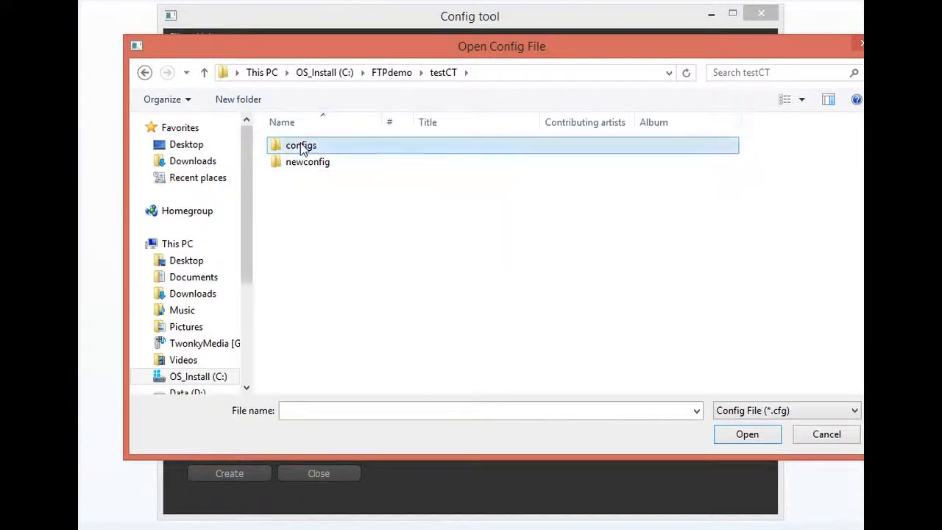
pyautogui.doubleClick(302, 146)
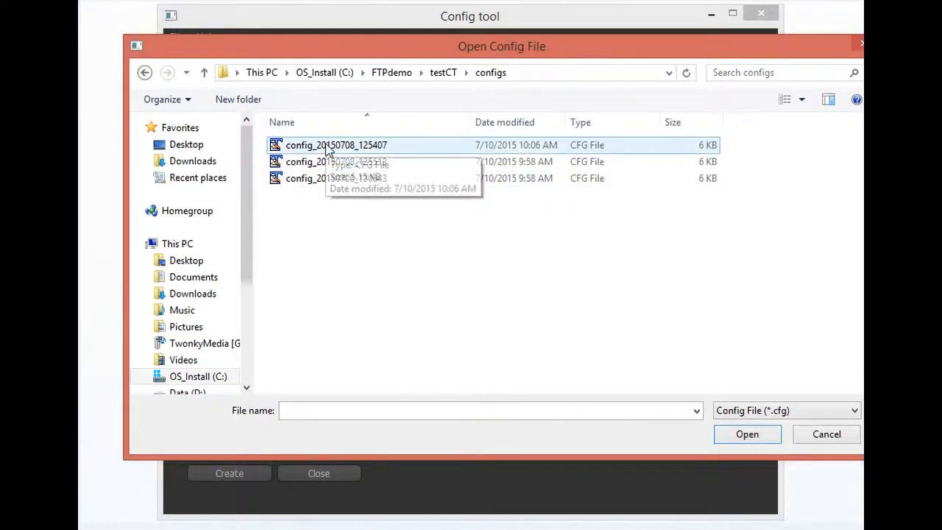
pyautogui.click(328, 148)
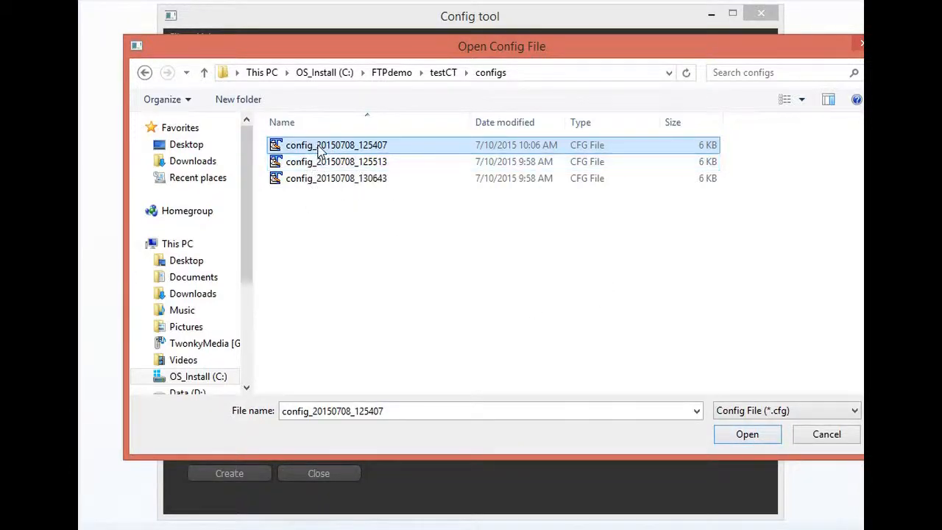
pyautogui.click(740, 436)
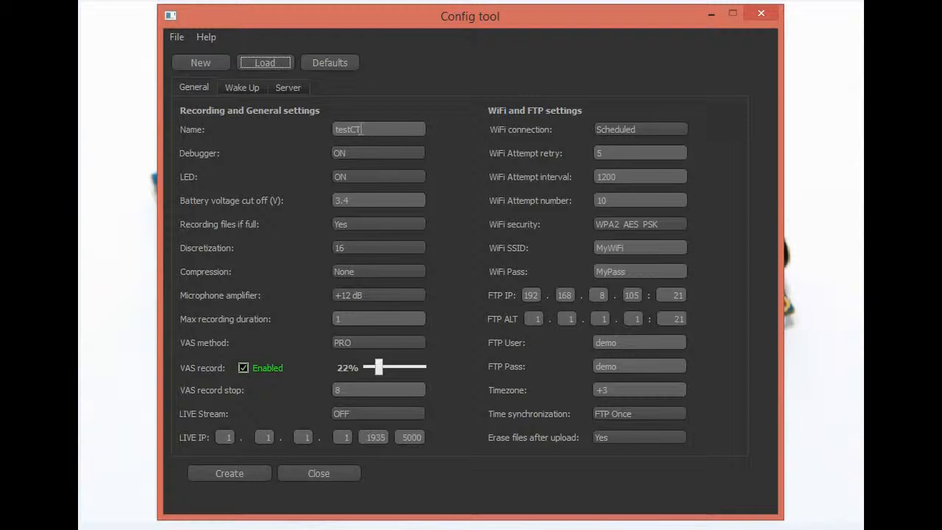
# Step: Compare the recorder name with the testCT folder and switch the Debugger setting to OFF
pyautogui.click(361, 129)
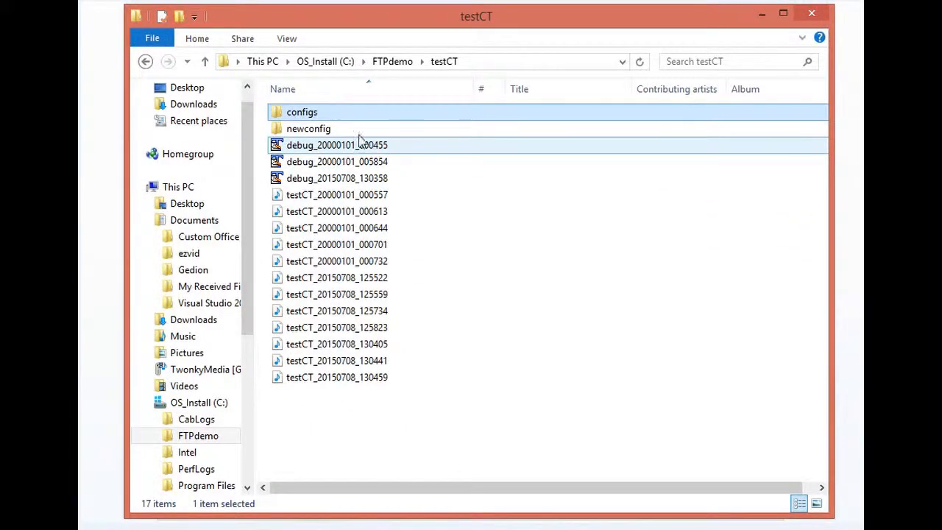
pyautogui.click(763, 14)
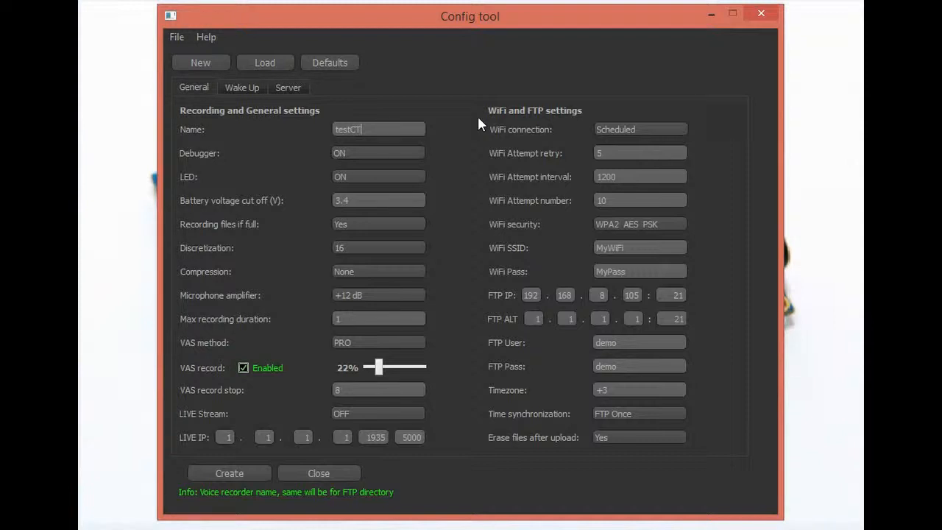
pyautogui.click(397, 154)
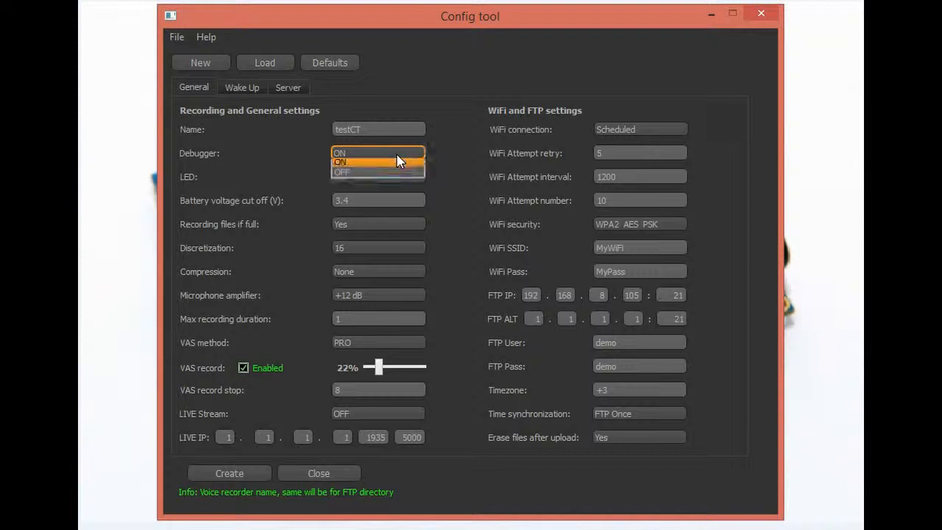
pyautogui.click(368, 177)
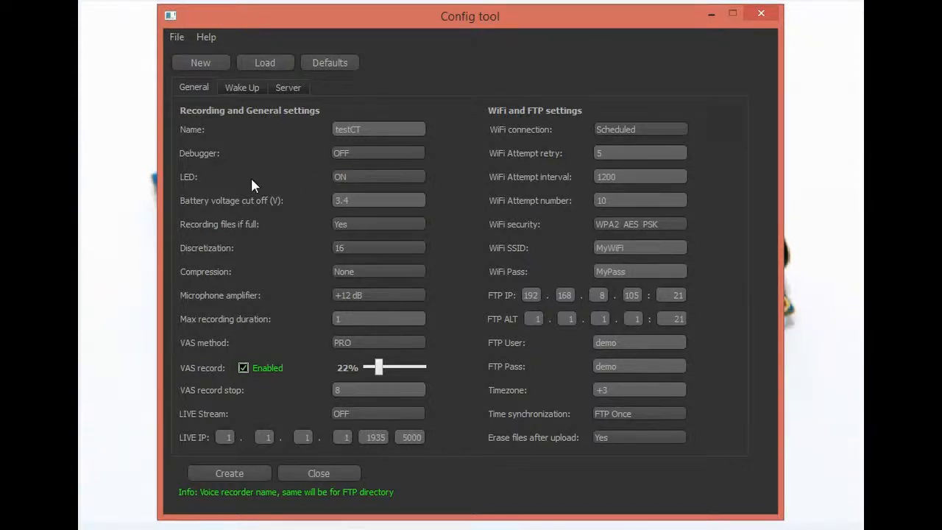
# Step: Examine the battery cut-off voltage and the options for recording files if full, leaving Yes selected
pyautogui.click(373, 206)
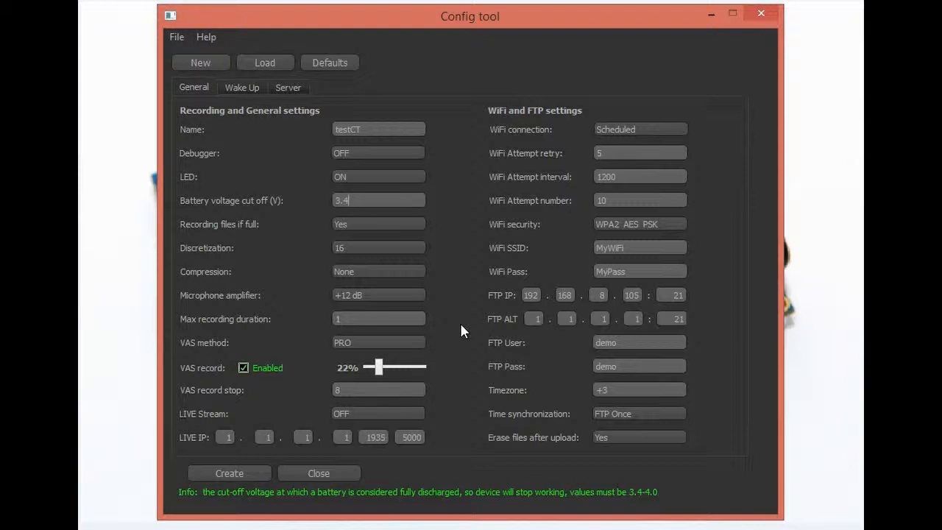
pyautogui.click(390, 226)
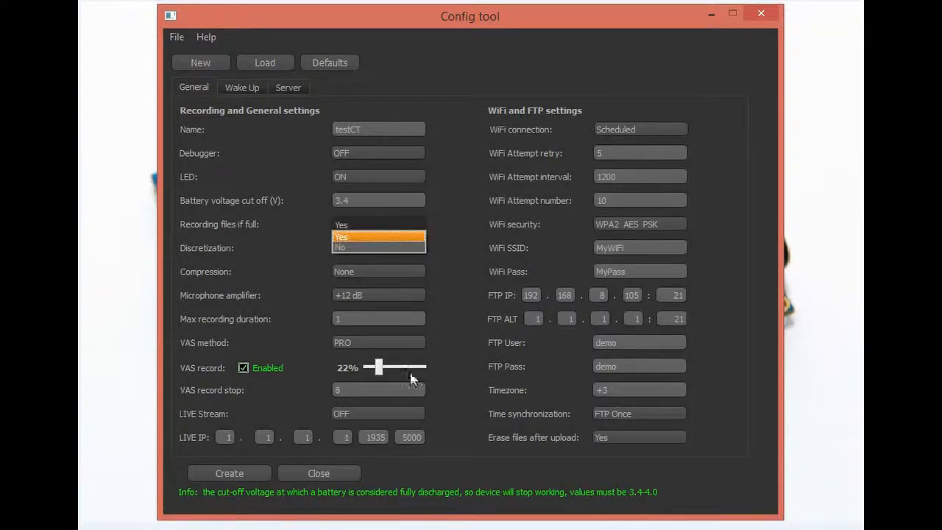
pyautogui.click(381, 237)
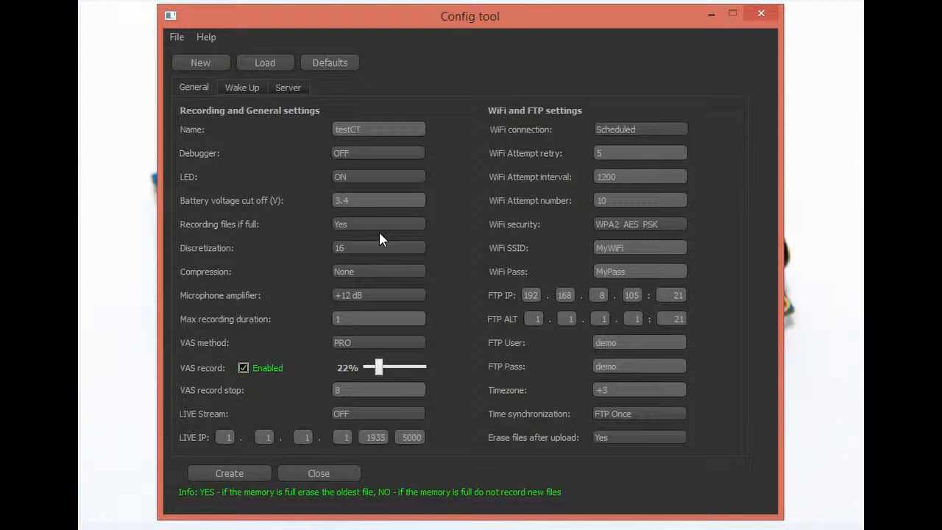
pyautogui.click(385, 223)
pyautogui.click(390, 248)
pyautogui.click(390, 230)
pyautogui.click(385, 237)
# Step: Examine the discretization, compression and microphone amplifier options, leaving 16, None and +12 dB selected
pyautogui.click(403, 247)
pyautogui.click(385, 267)
pyautogui.click(368, 274)
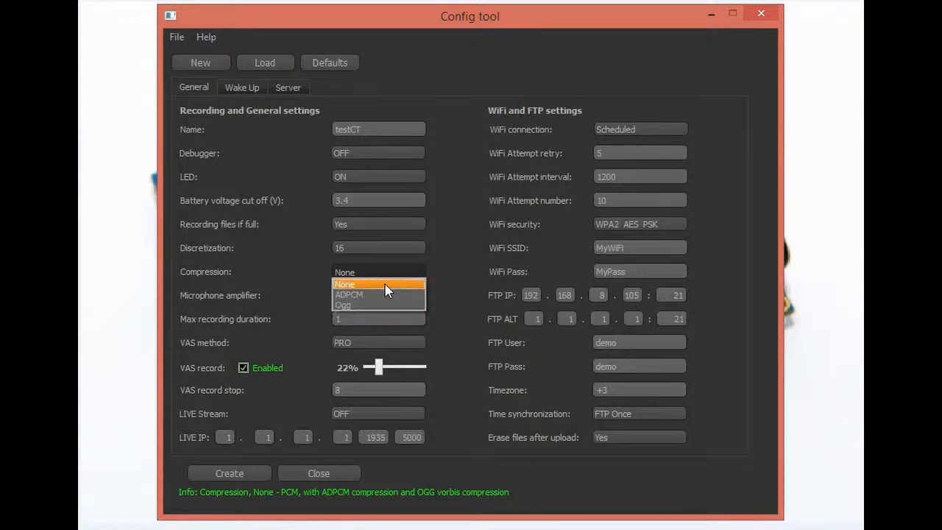
pyautogui.click(384, 284)
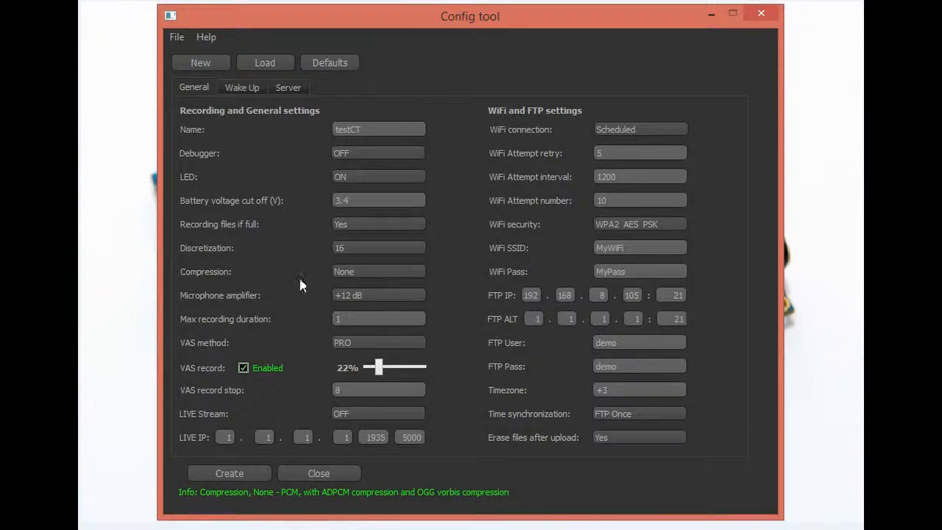
pyautogui.click(356, 276)
pyautogui.click(381, 298)
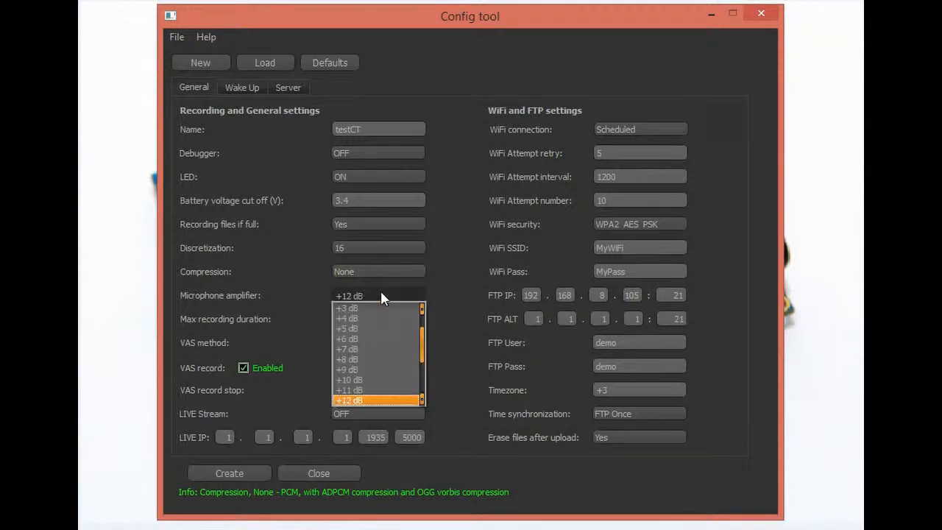
pyautogui.click(381, 294)
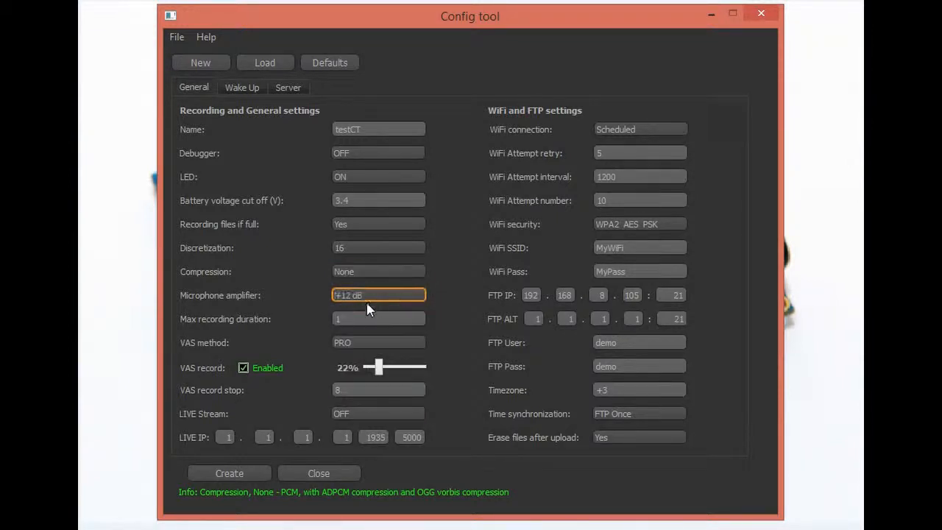
# Step: Set the maximum recording duration to 5 minutes
pyautogui.click(384, 319)
pyautogui.press('BackSpace')
pyautogui.write('5')
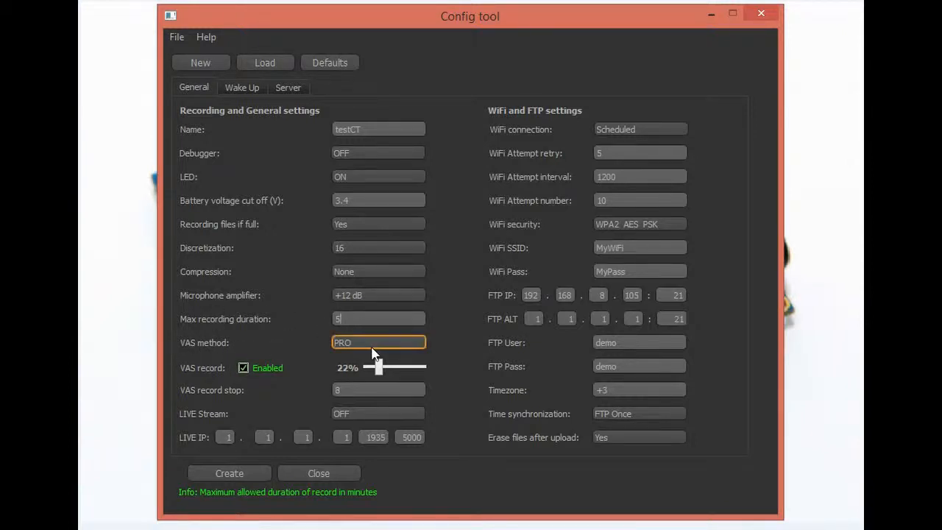
# Step: Keep the PRO VAS method with VAS record enabled, and set the sound level that starts recording to 25%
pyautogui.click(405, 345)
pyautogui.click(404, 344)
pyautogui.click(242, 367)
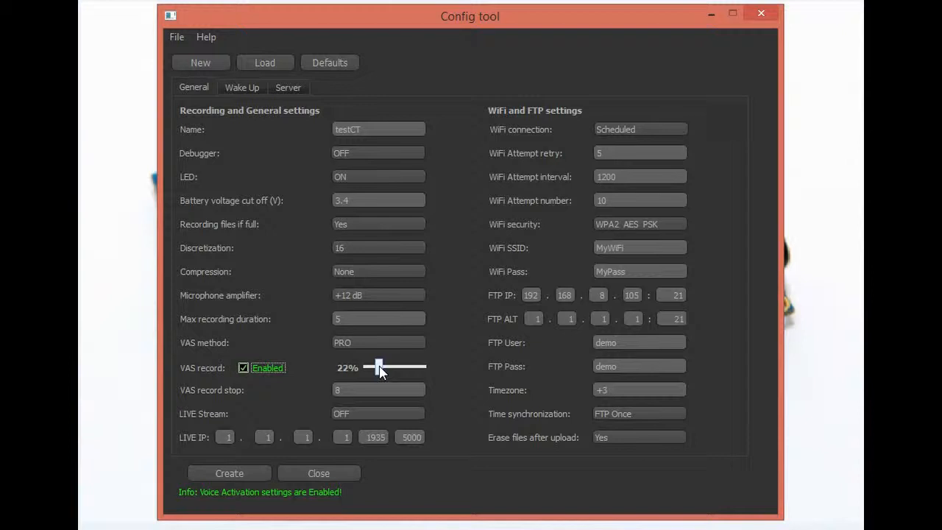
pyautogui.moveTo(380, 370); pyautogui.dragTo(484, 366)
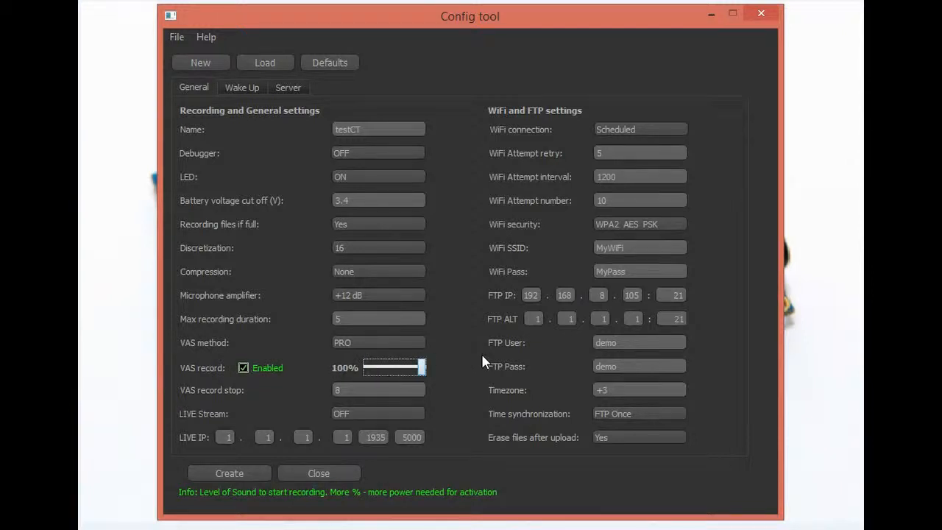
pyautogui.moveTo(422, 367); pyautogui.dragTo(356, 377)
pyautogui.moveTo(367, 368); pyautogui.dragTo(381, 369)
# Step: Set the VAS record stop time to 10 seconds
pyautogui.click(341, 395)
pyautogui.click(347, 390)
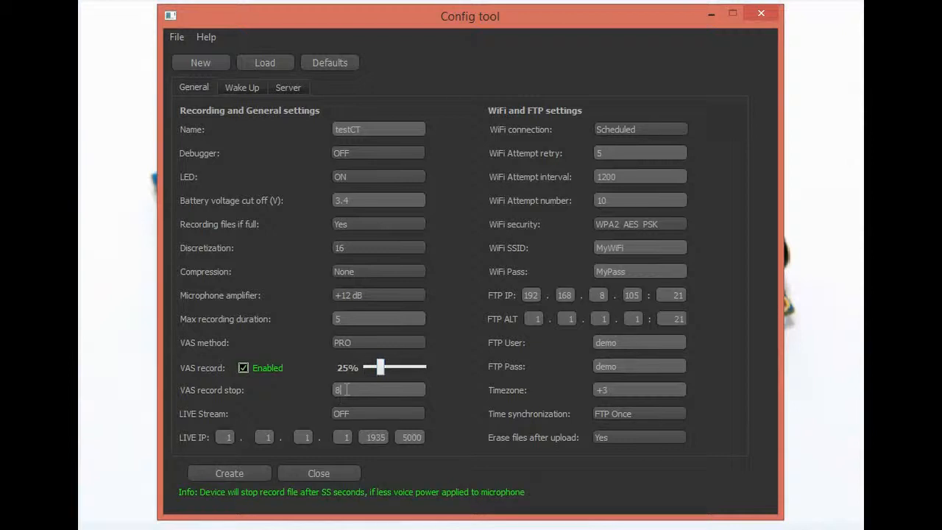
pyautogui.press('BackSpace')
pyautogui.write('10')
# Step: Try the Request and WiFi_OFF modes for the WiFi connection, and return it to Scheduled
pyautogui.click(656, 132)
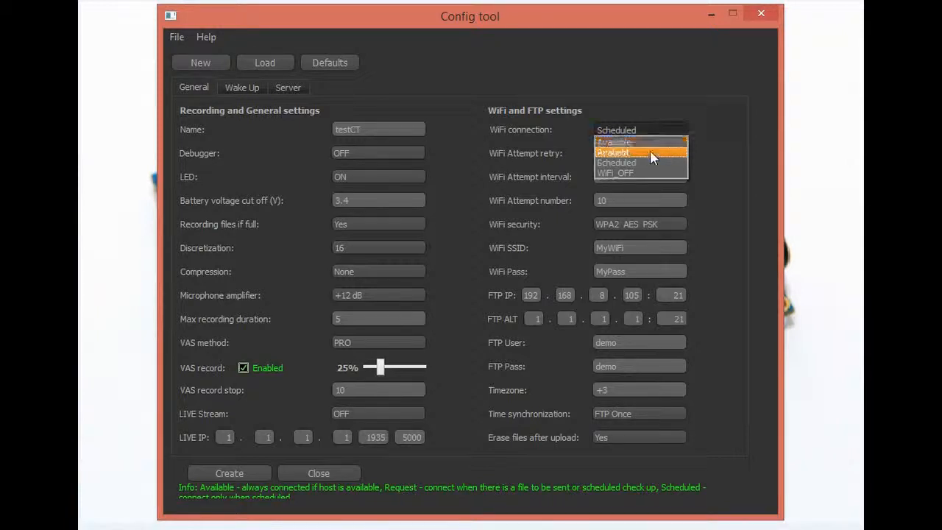
pyautogui.click(652, 153)
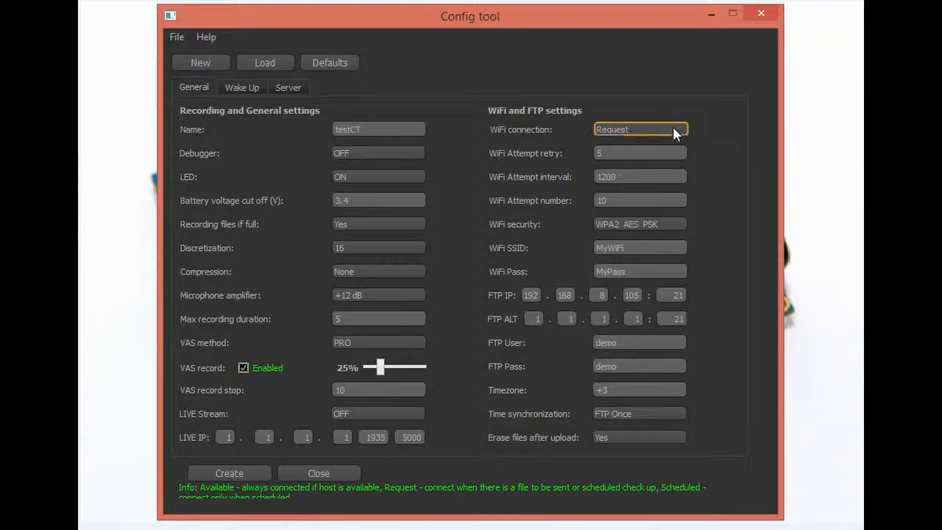
pyautogui.click(673, 128)
pyautogui.click(658, 173)
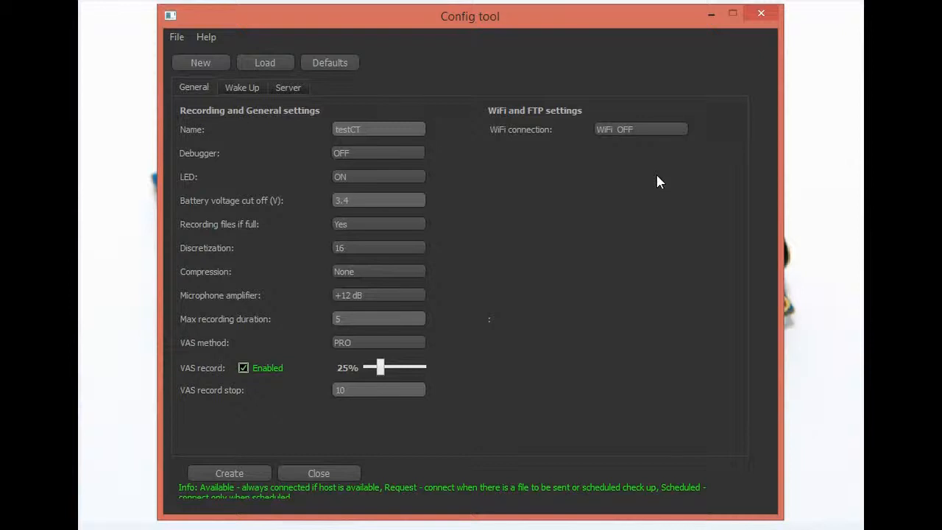
pyautogui.click(667, 132)
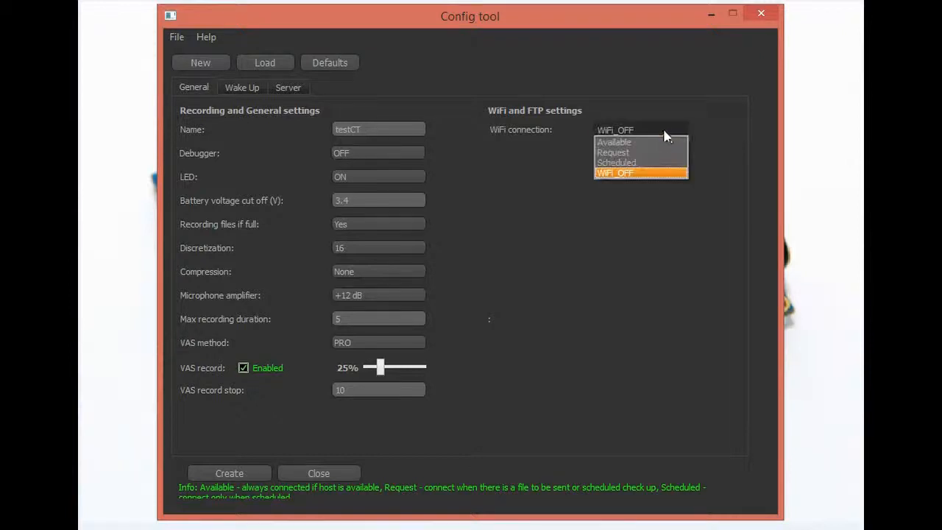
pyautogui.click(663, 162)
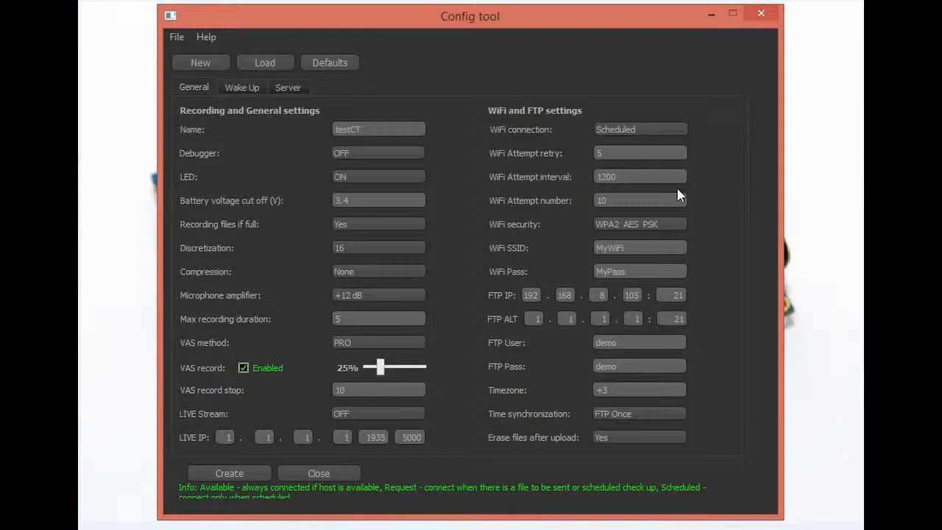
# Step: Examine the WiFi attempt retry, attempt interval and attempt number settings
pyautogui.click(633, 154)
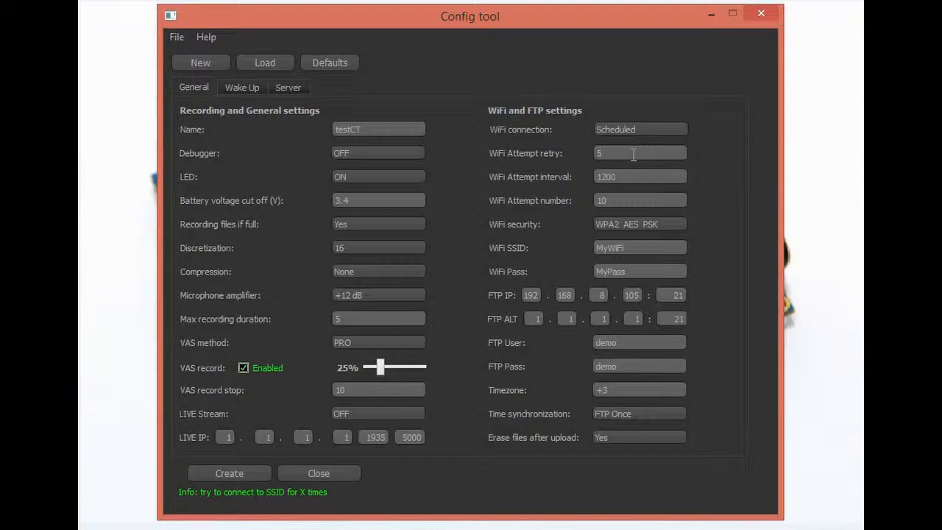
pyautogui.click(631, 176)
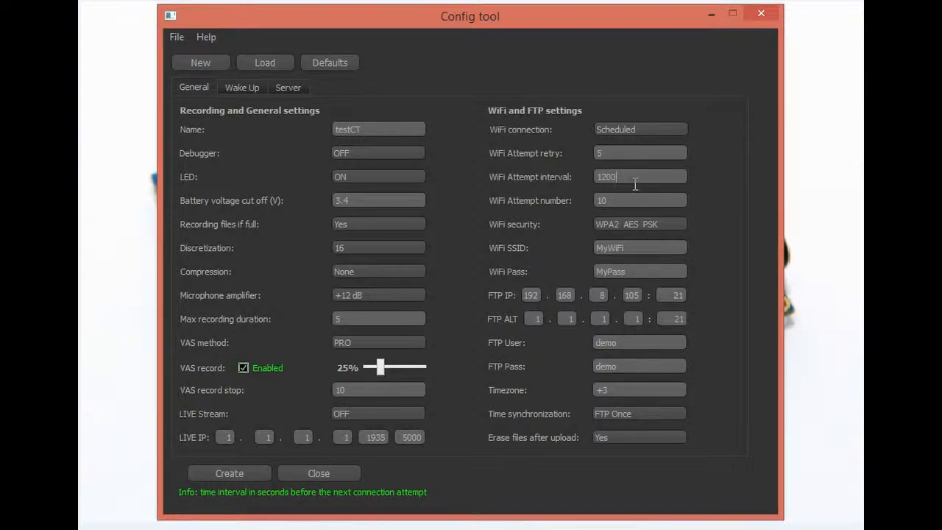
pyautogui.click(606, 203)
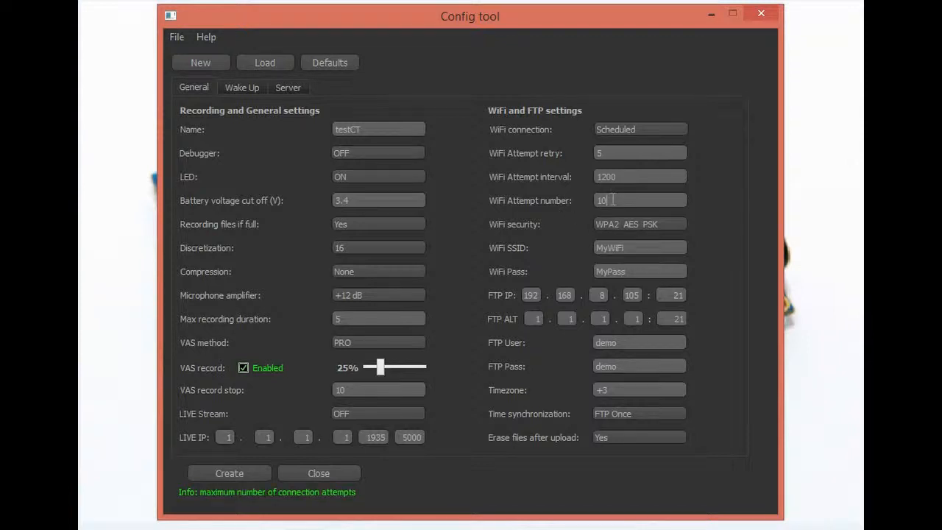
pyautogui.moveTo(605, 200); pyautogui.dragTo(597, 201)
# Step: Try OPEN as the WiFi security type, and restore WPA2_AES_PSK
pyautogui.click(675, 230)
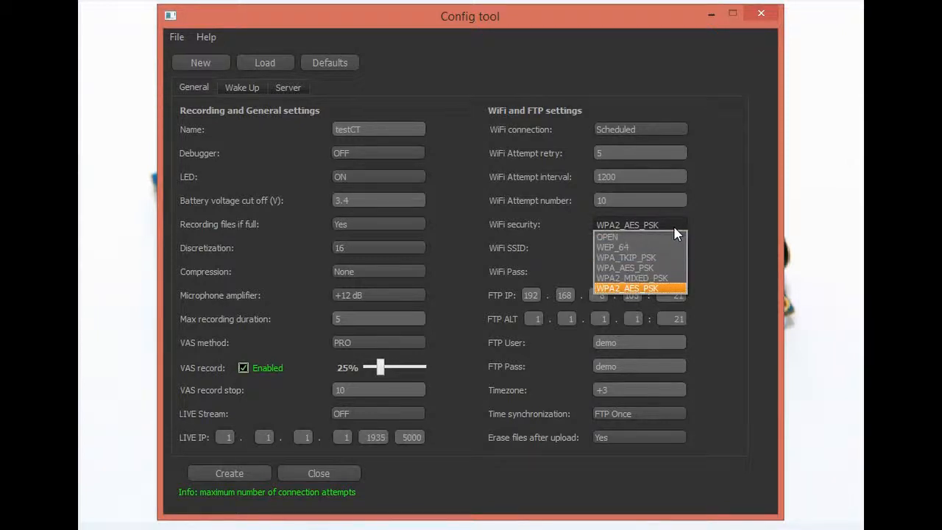
pyautogui.click(625, 236)
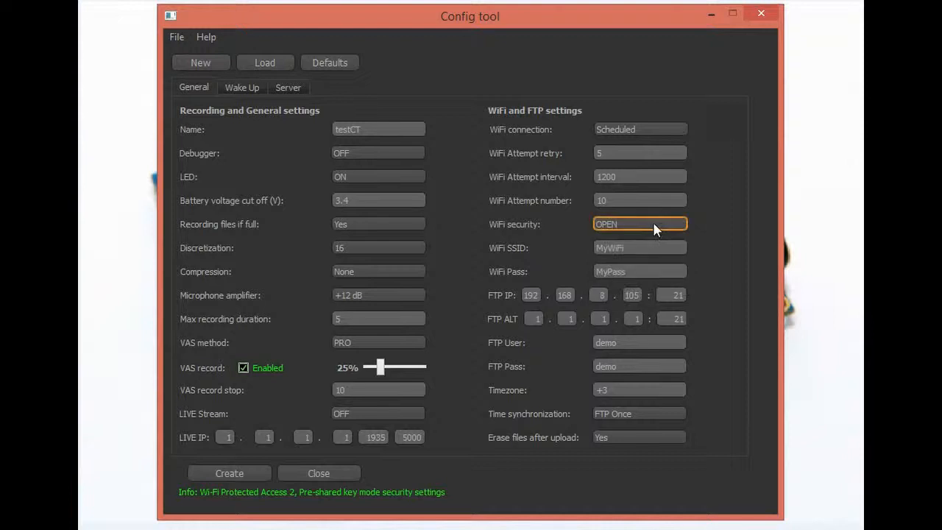
pyautogui.click(654, 228)
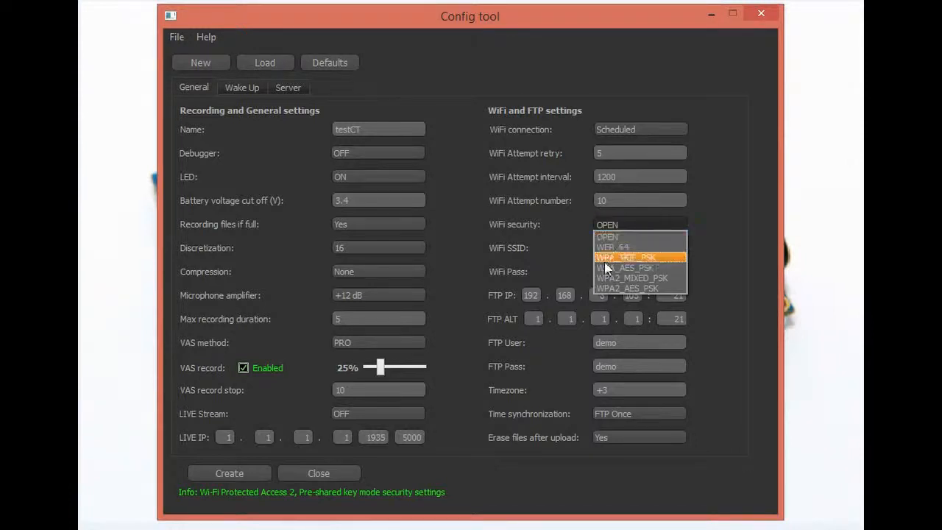
pyautogui.click(631, 287)
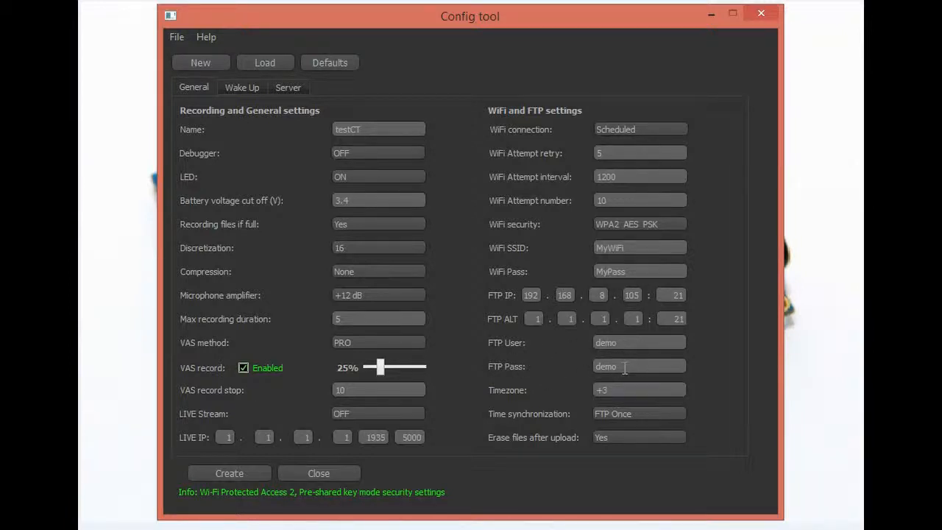
# Step: Keep the timezone at +3 and set the time synchronization to From Config File
pyautogui.click(658, 394)
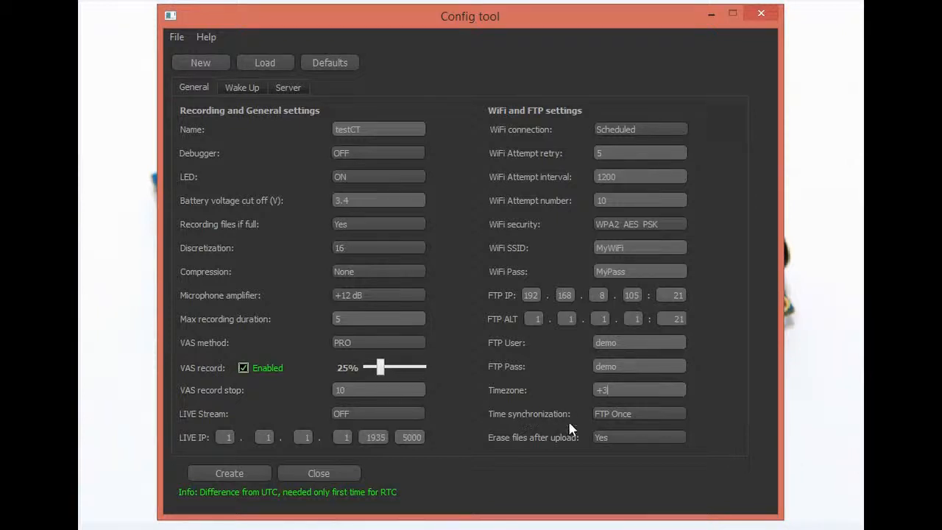
pyautogui.click(628, 416)
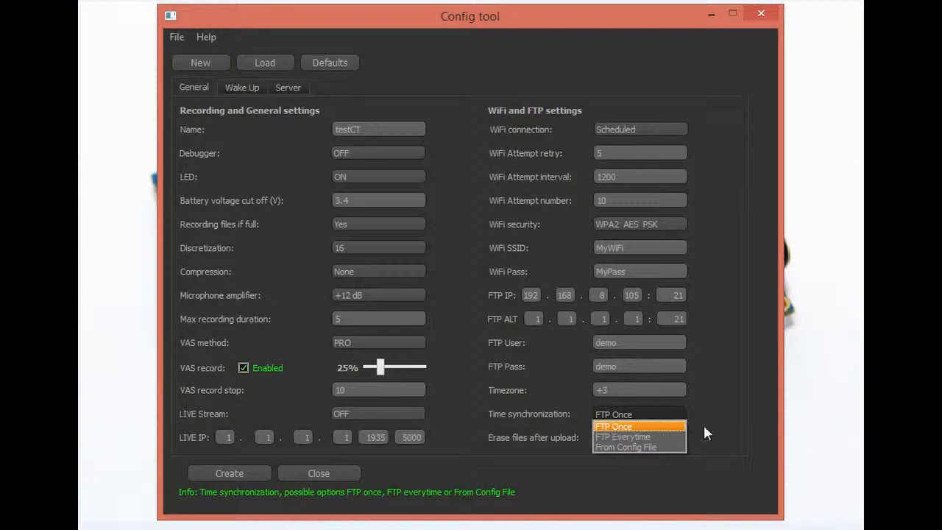
pyautogui.click(648, 446)
pyautogui.click(662, 415)
pyautogui.click(661, 436)
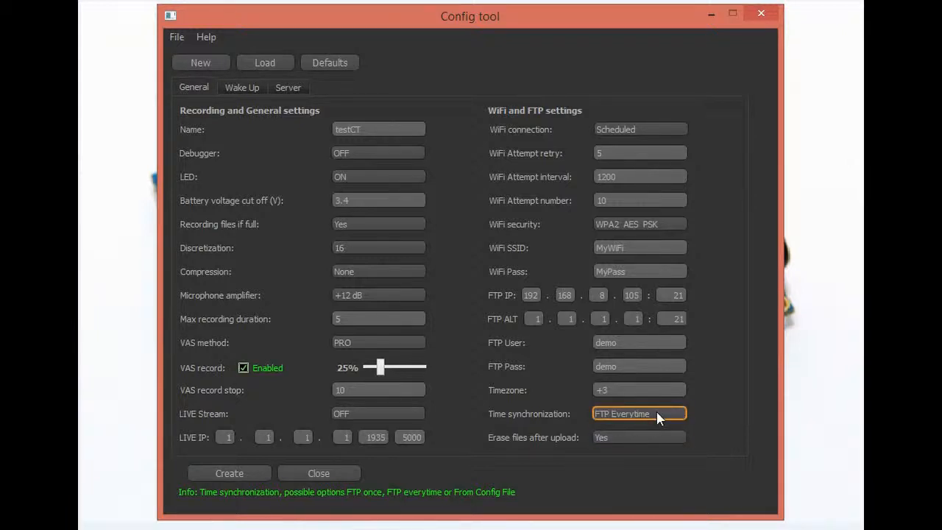
pyautogui.click(658, 417)
pyautogui.click(660, 446)
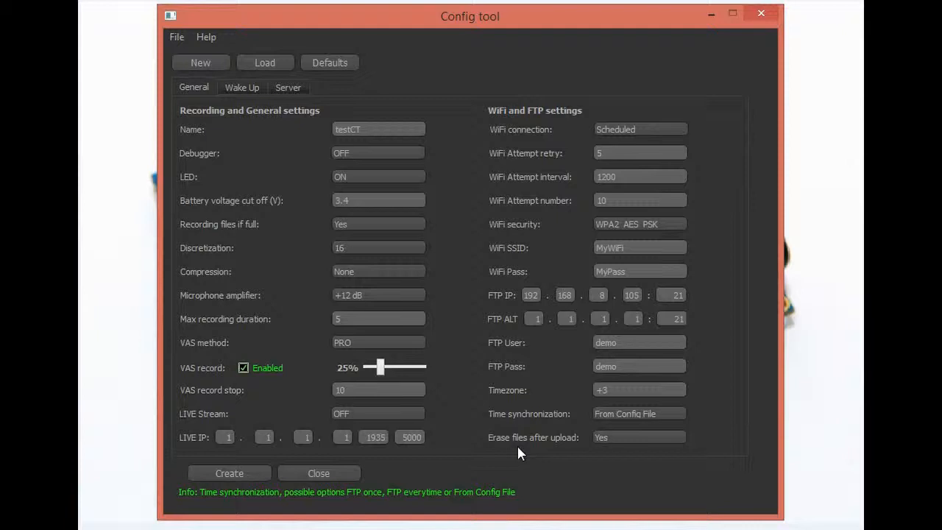
# Step: Set the option for erasing files after upload to Flag
pyautogui.click(639, 435)
pyautogui.click(639, 436)
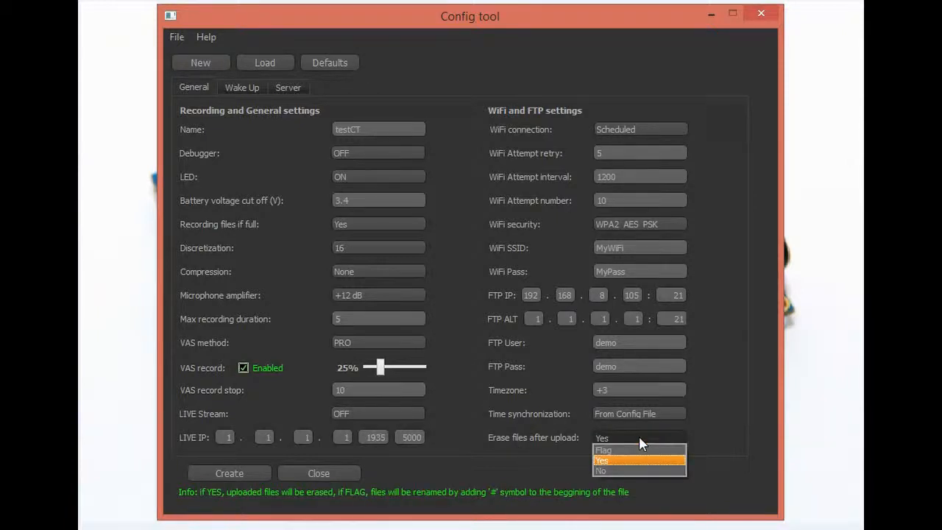
pyautogui.click(640, 453)
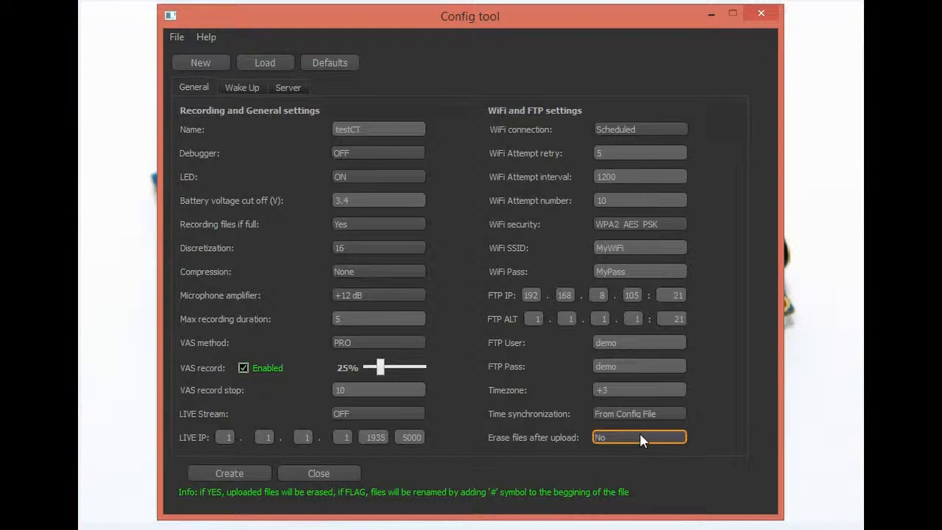
pyautogui.click(640, 436)
pyautogui.click(636, 455)
# Step: Compare the wake-up settings for the Scheduled and Request WiFi connection modes, and return the connection to Scheduled
pyautogui.click(245, 89)
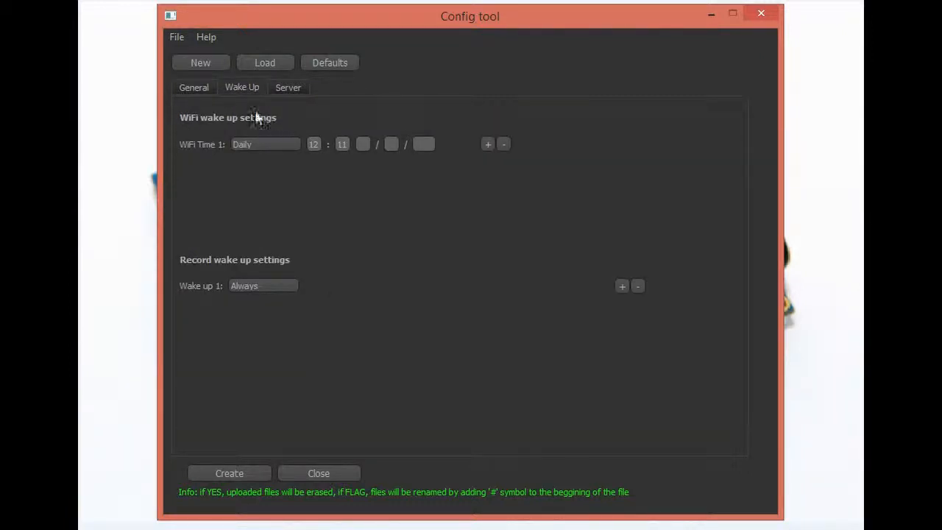
pyautogui.click(193, 87)
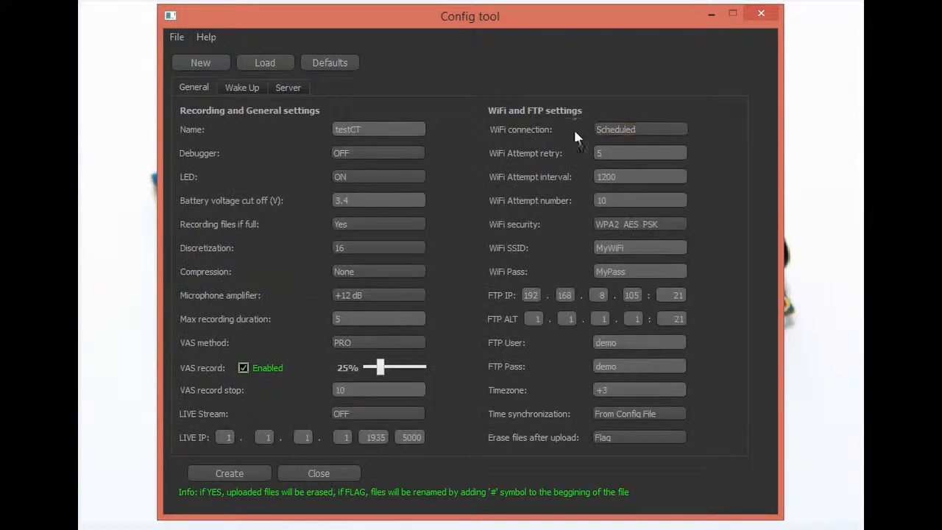
pyautogui.click(637, 128)
pyautogui.click(646, 152)
pyautogui.click(243, 88)
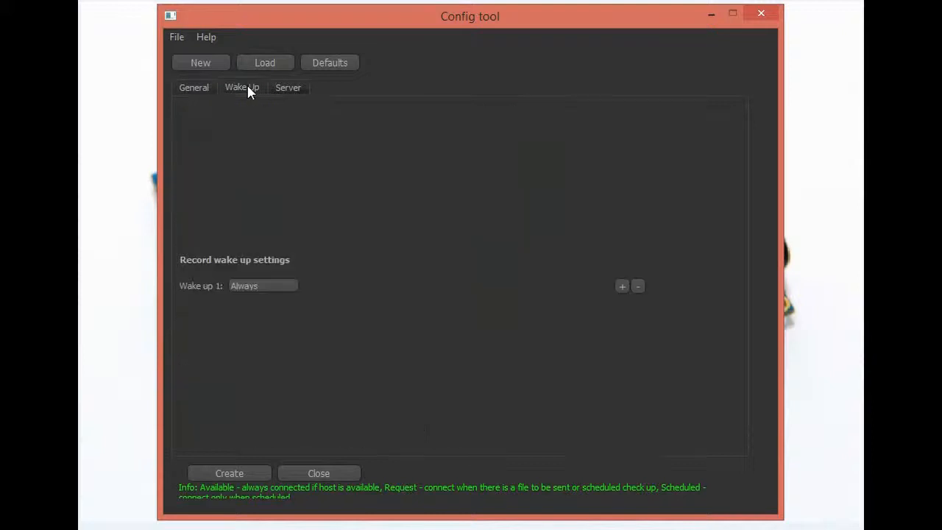
pyautogui.click(194, 88)
pyautogui.click(667, 129)
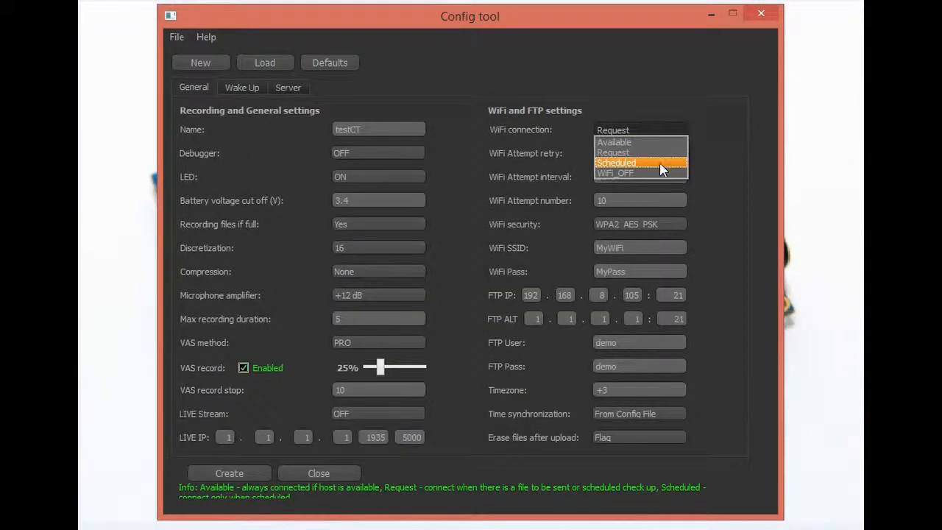
pyautogui.click(663, 162)
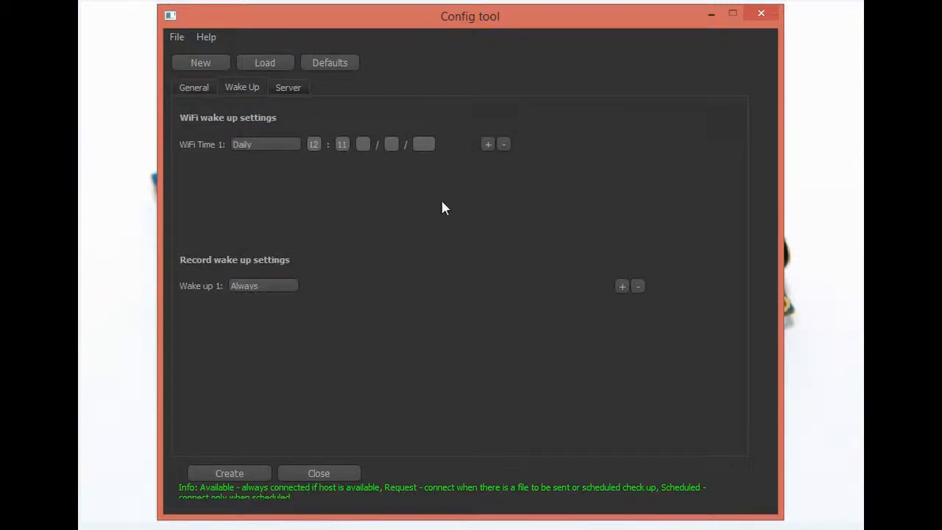
# Step: Try adding three more WiFi wake-up times, and remove them so that only WiFi Time 1 is left
pyautogui.doubleClick(488, 145)
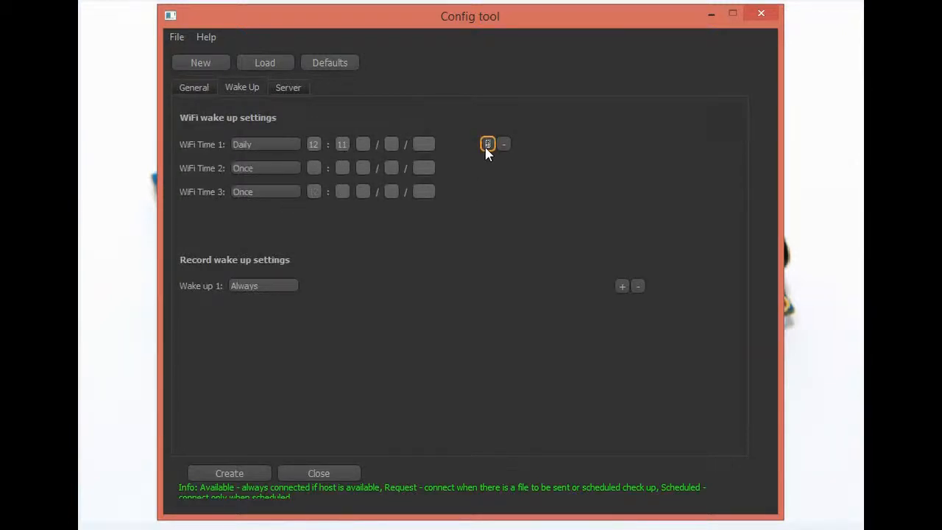
pyautogui.click(488, 144)
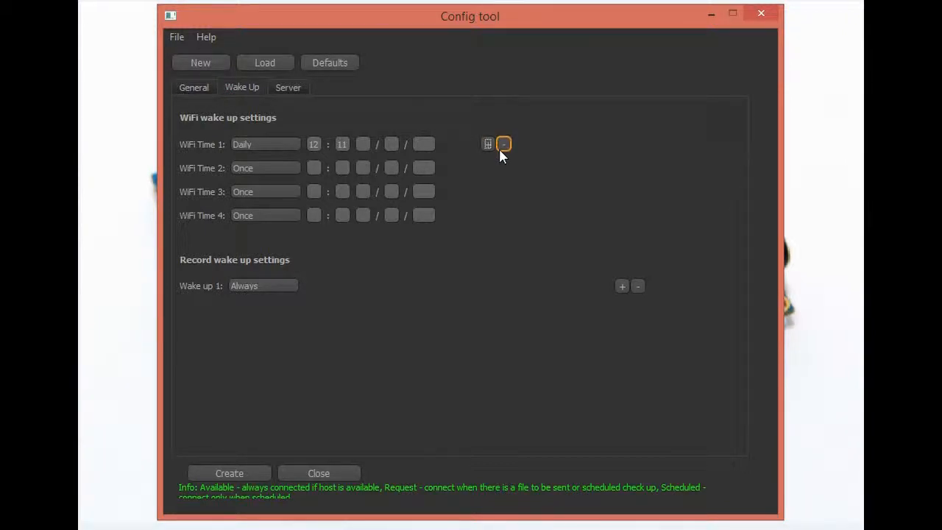
pyautogui.doubleClick(503, 145)
pyautogui.click(503, 145)
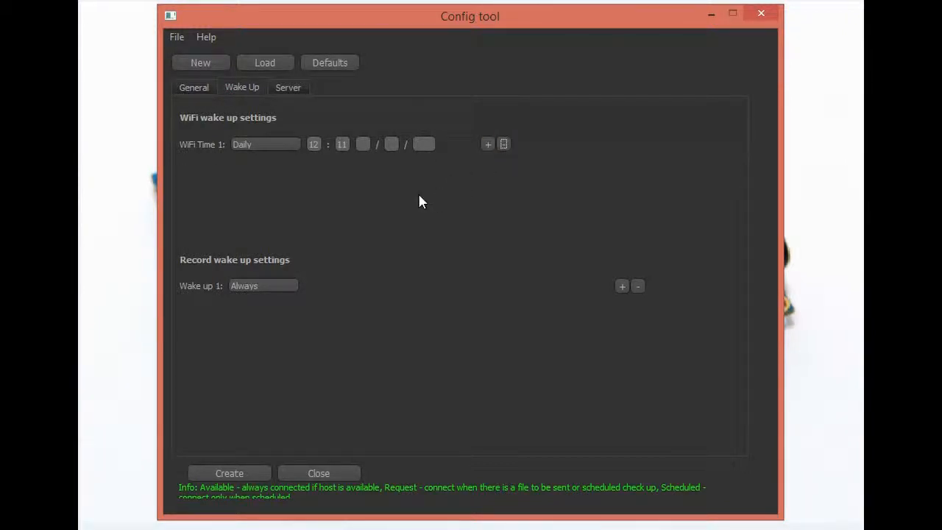
# Step: Try scheduling WiFi Time 1 as Once with the date 11/07/2015
pyautogui.click(262, 143)
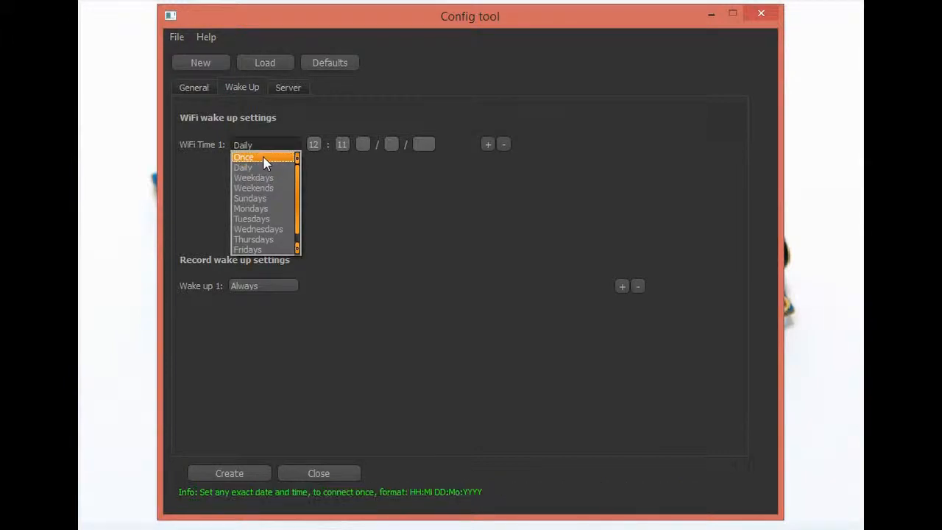
pyautogui.click(264, 159)
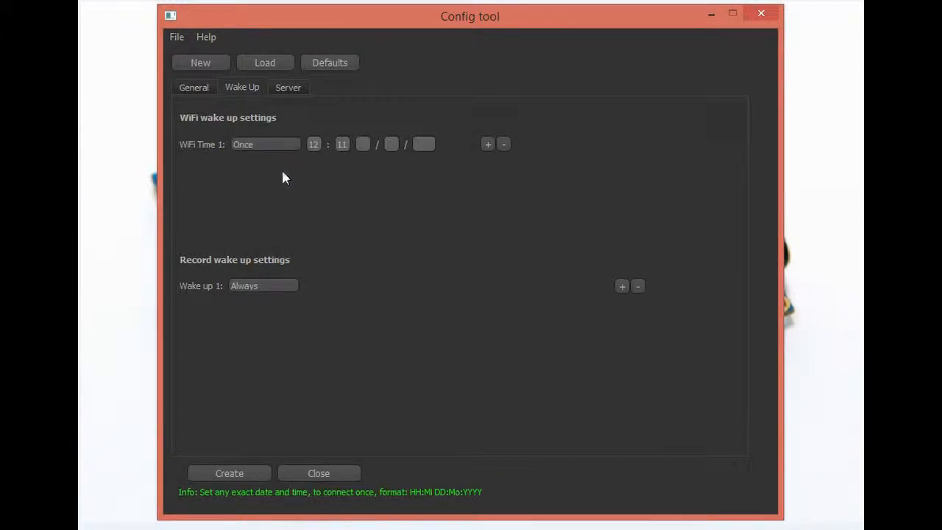
pyautogui.click(343, 147)
pyautogui.click(396, 148)
pyautogui.click(424, 147)
# Step: Try the Weekdays schedule for WiFi Time 1, and set it to Daily at 12:11
pyautogui.click(274, 145)
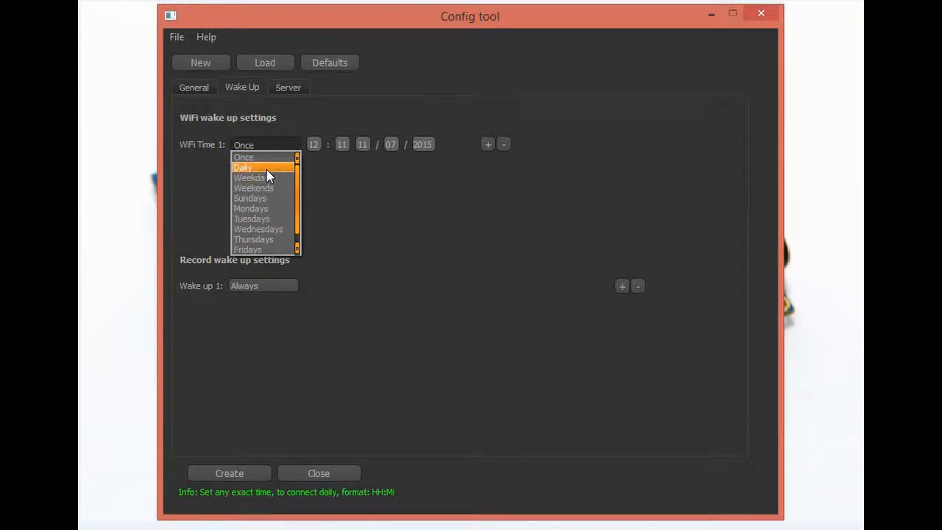
pyautogui.click(275, 194)
pyautogui.click(269, 147)
pyautogui.click(272, 180)
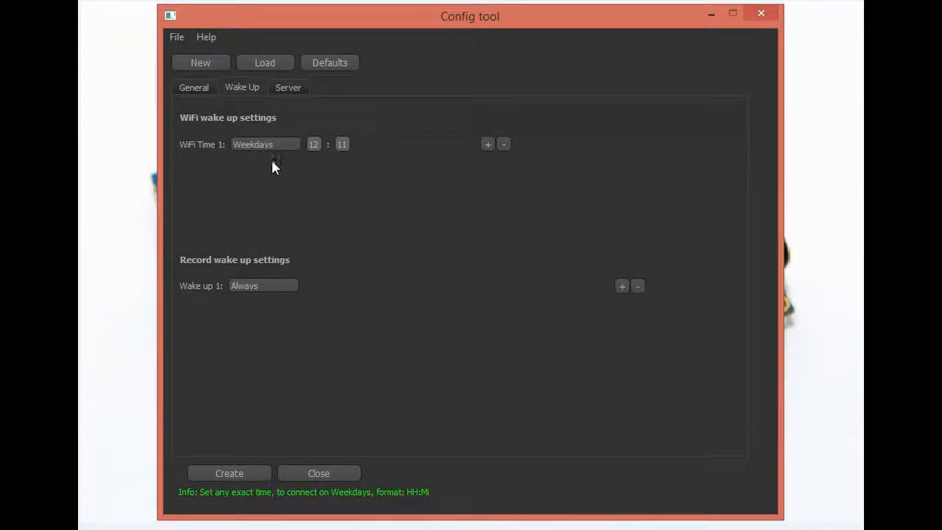
pyautogui.click(283, 144)
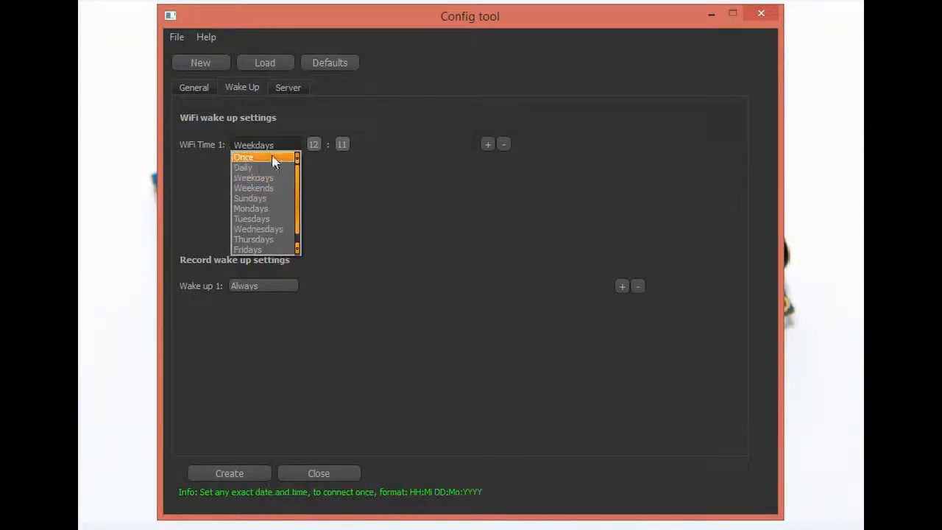
pyautogui.click(254, 169)
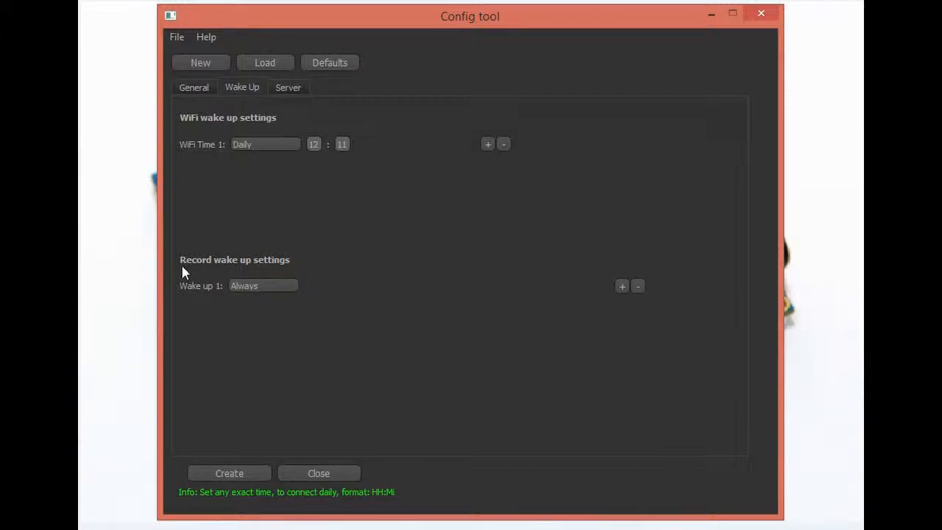
# Step: Check the voice activation setting under the general settings, and set the record Wake up 1 schedule to Daily
pyautogui.click(195, 89)
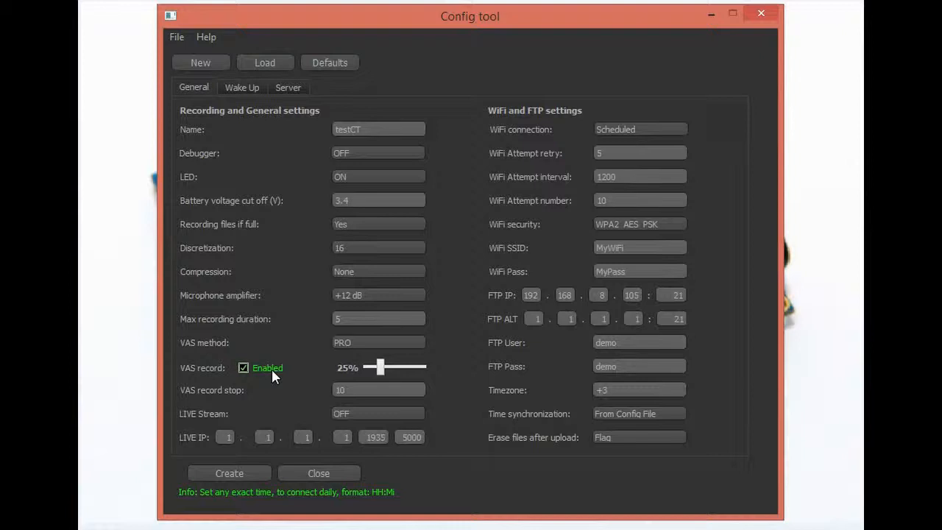
pyautogui.click(244, 86)
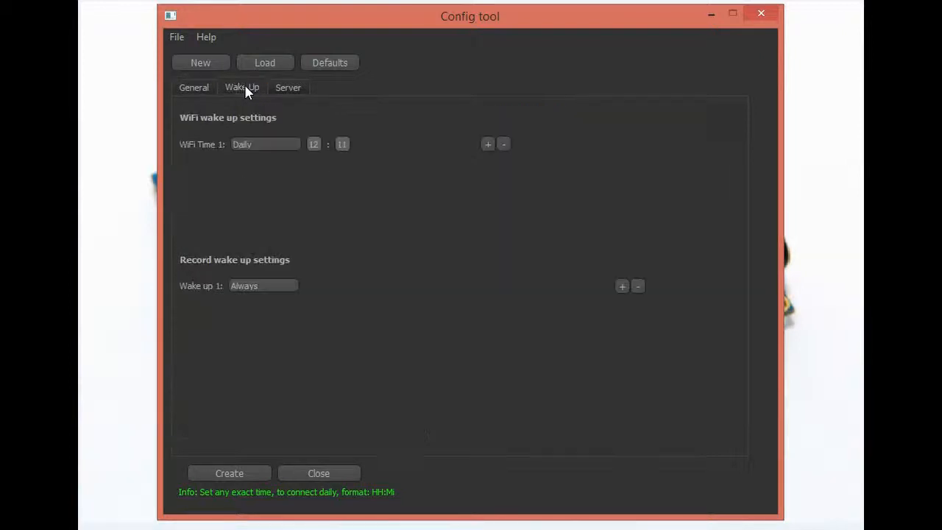
pyautogui.click(264, 288)
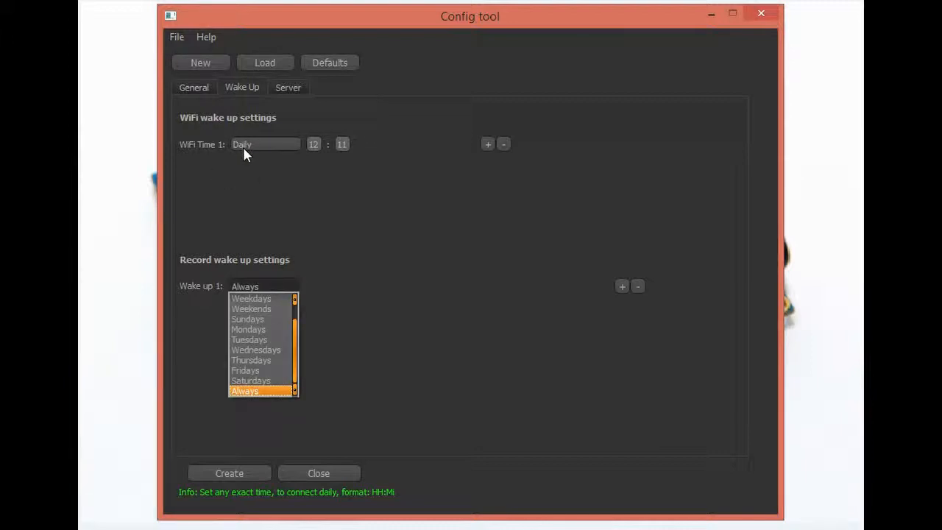
pyautogui.moveTo(296, 342); pyautogui.dragTo(301, 312)
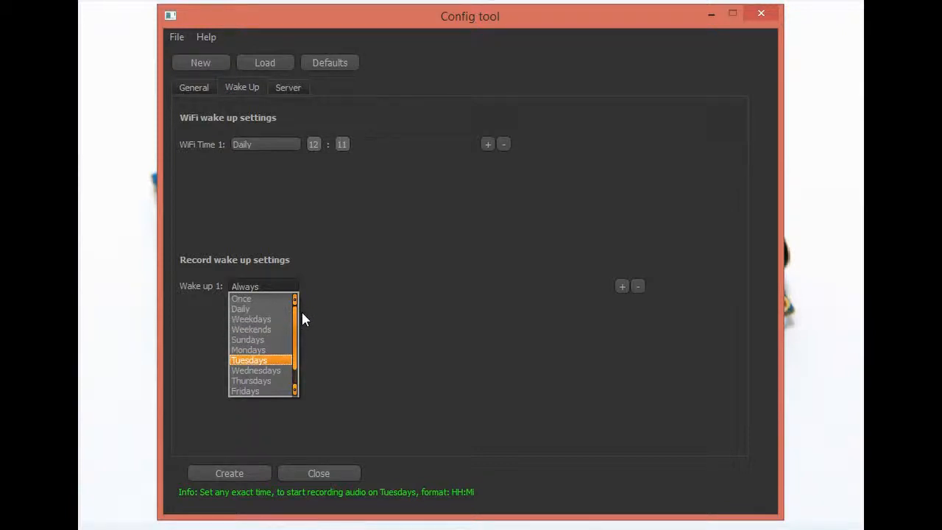
pyautogui.click(257, 309)
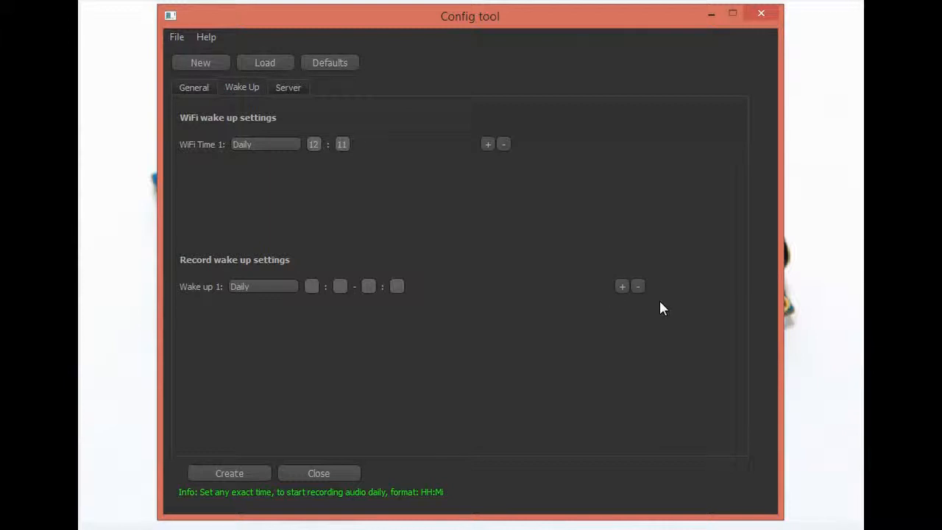
# Step: Set the daily recording window of Wake up 1 to run from 9:00 to 15:15
pyautogui.click(313, 289)
pyautogui.write('9')
pyautogui.click(340, 286)
pyautogui.write('00')
pyautogui.click(369, 287)
pyautogui.write('15')
pyautogui.click(397, 287)
pyautogui.write('1')
# Step: Disable VAS record in the general settings, and review the wake-up schedule again
pyautogui.click(193, 87)
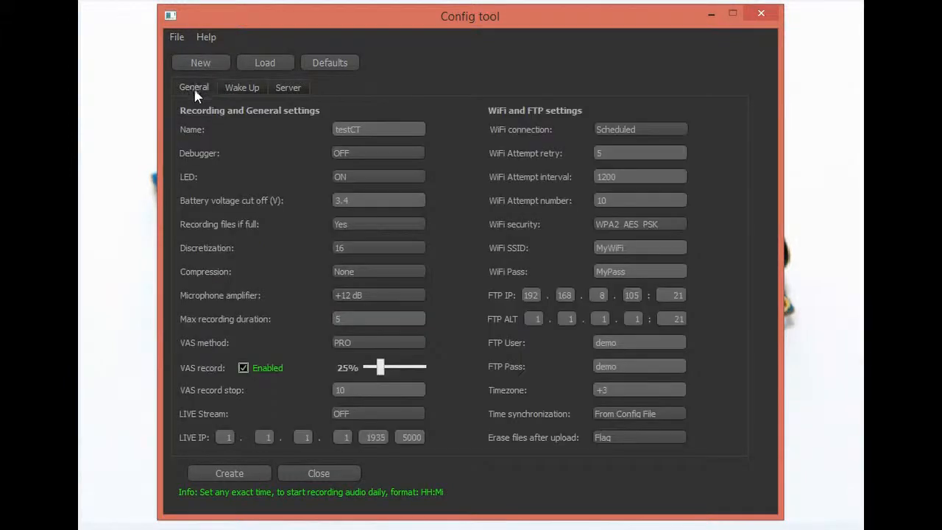
pyautogui.click(242, 367)
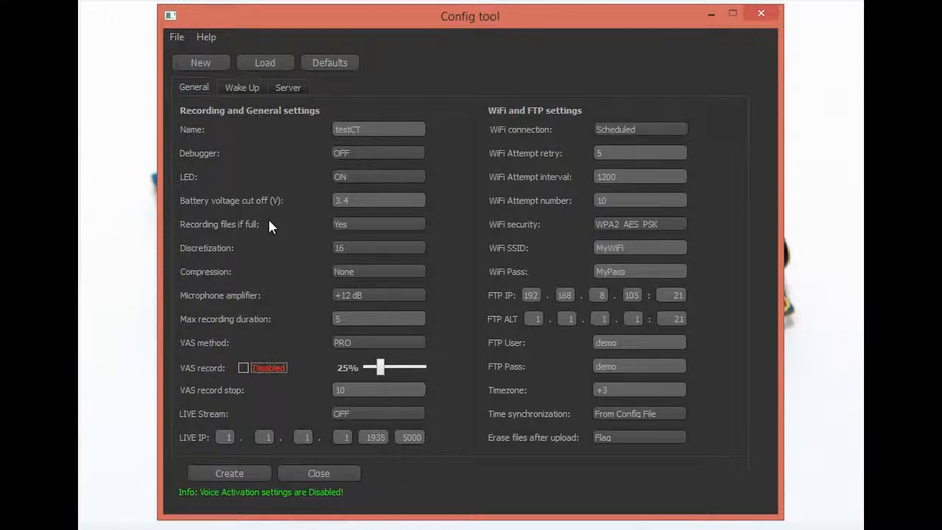
pyautogui.click(243, 87)
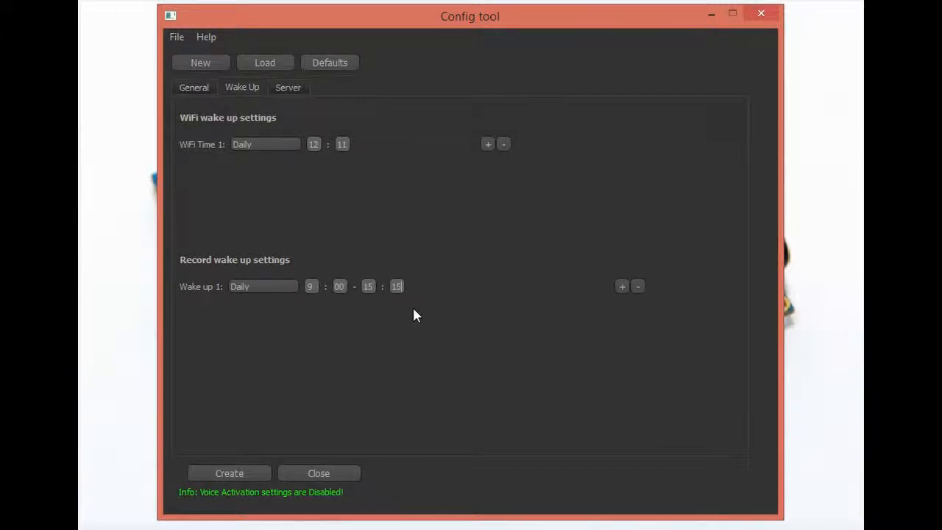
pyautogui.click(186, 86)
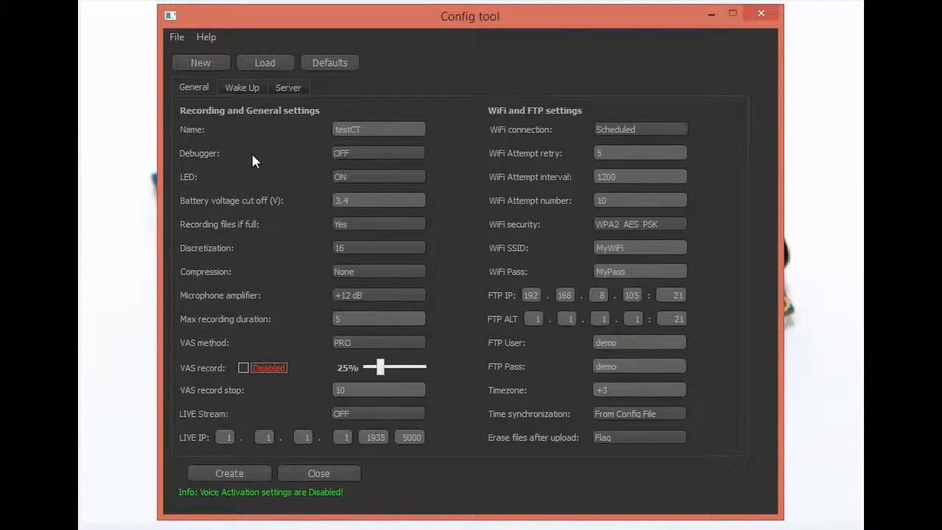
pyautogui.click(239, 90)
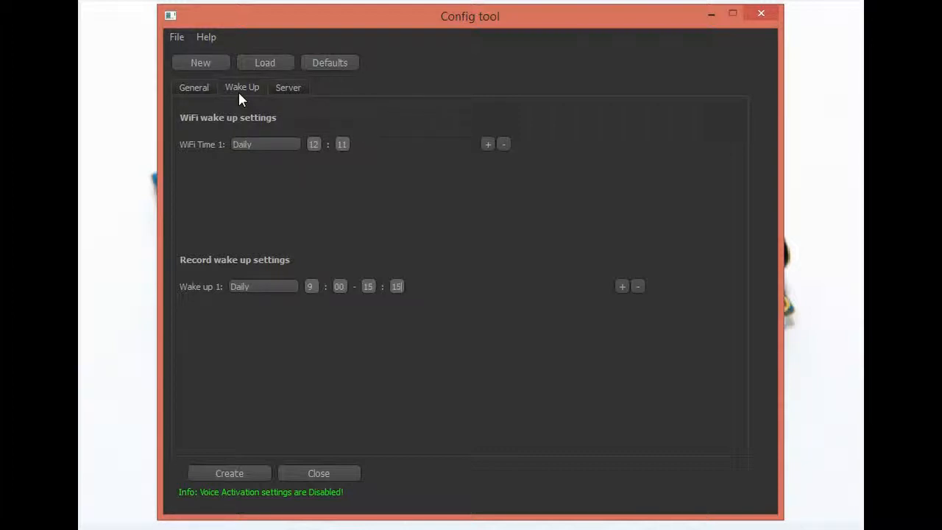
# Step: Create the configuration file in the FTPdemo\testCT\newconfig folder, replacing the existing config.cfg
pyautogui.click(228, 471)
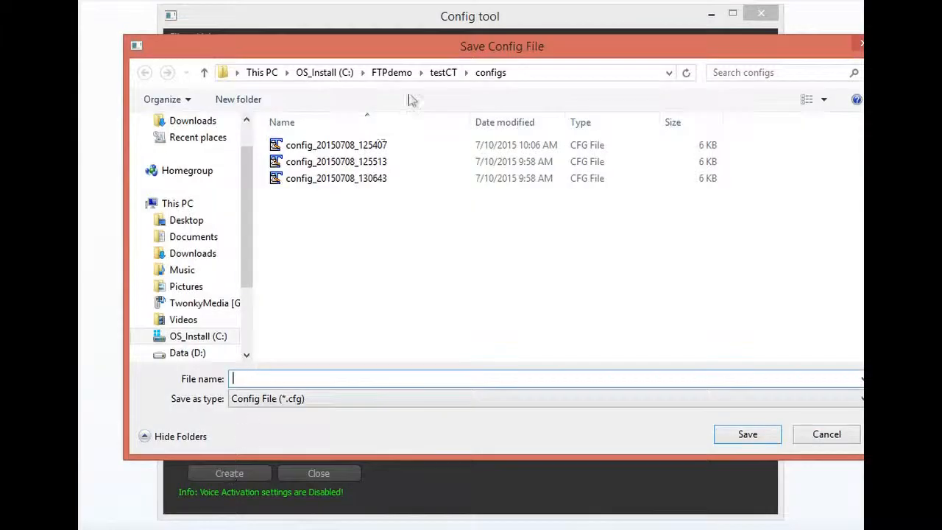
pyautogui.click(447, 72)
pyautogui.click(295, 161)
pyautogui.click(296, 162)
pyautogui.doubleClick(297, 162)
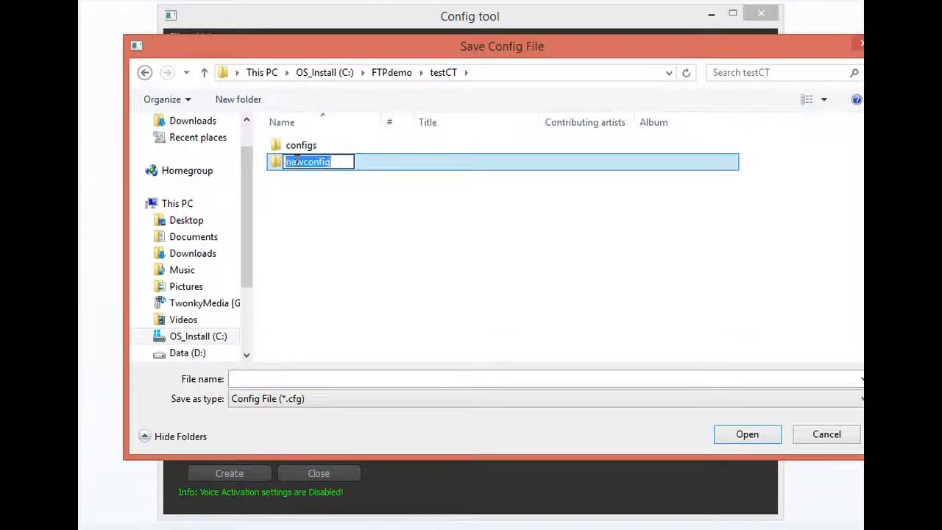
pyautogui.doubleClick(383, 169)
pyautogui.click(303, 149)
pyautogui.click(760, 438)
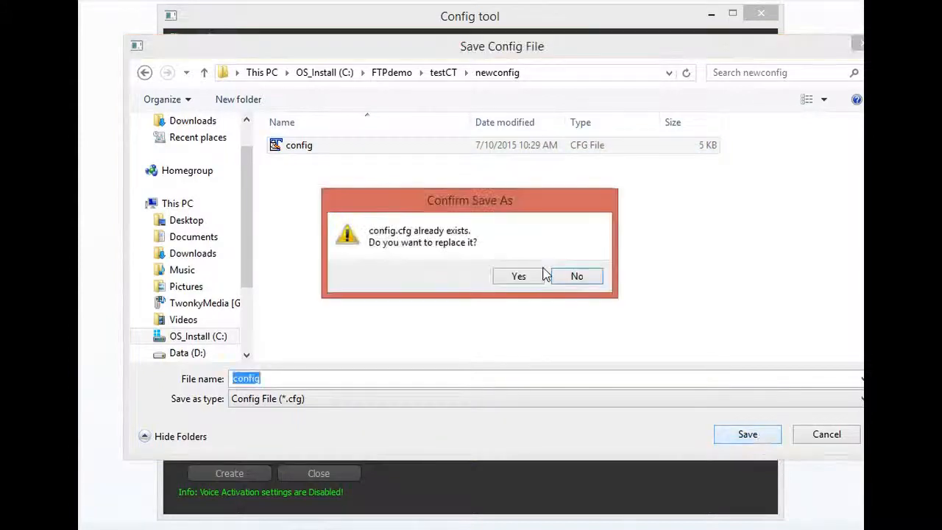
pyautogui.click(518, 275)
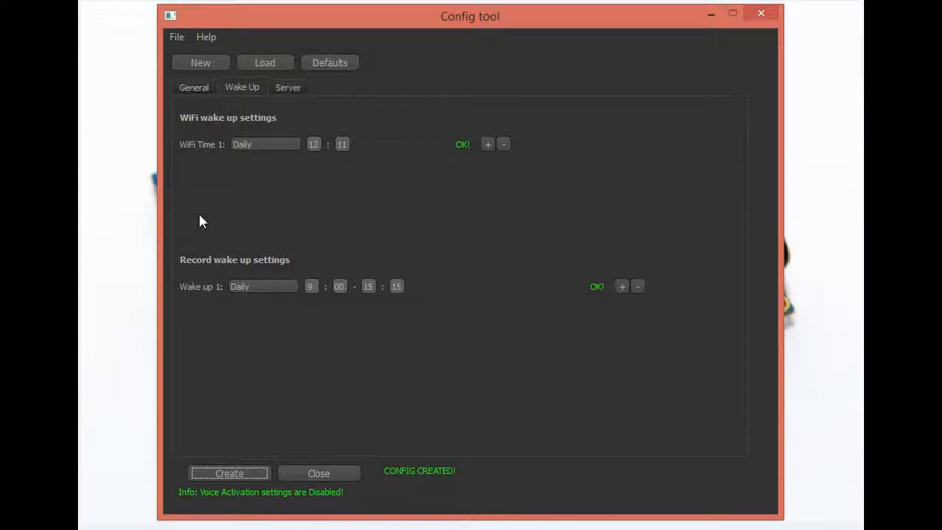
# Step: Create the configuration file on the SDHC (I:) card as well, replacing its existing config.cfg
pyautogui.click(226, 475)
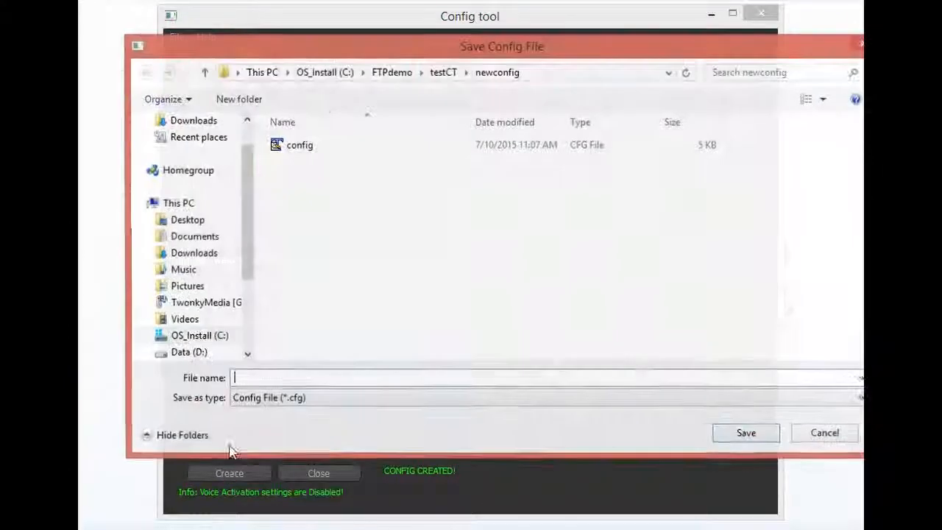
pyautogui.moveTo(246, 260); pyautogui.dragTo(247, 300)
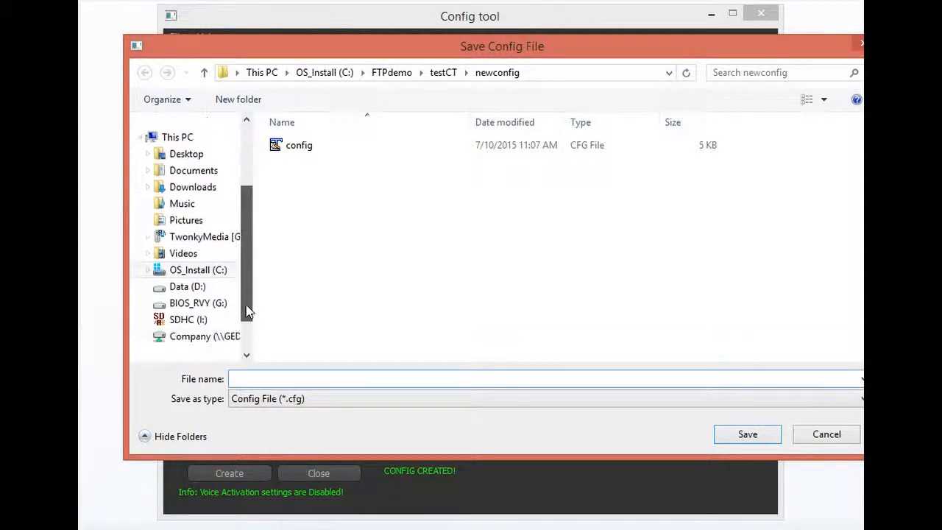
pyautogui.click(184, 321)
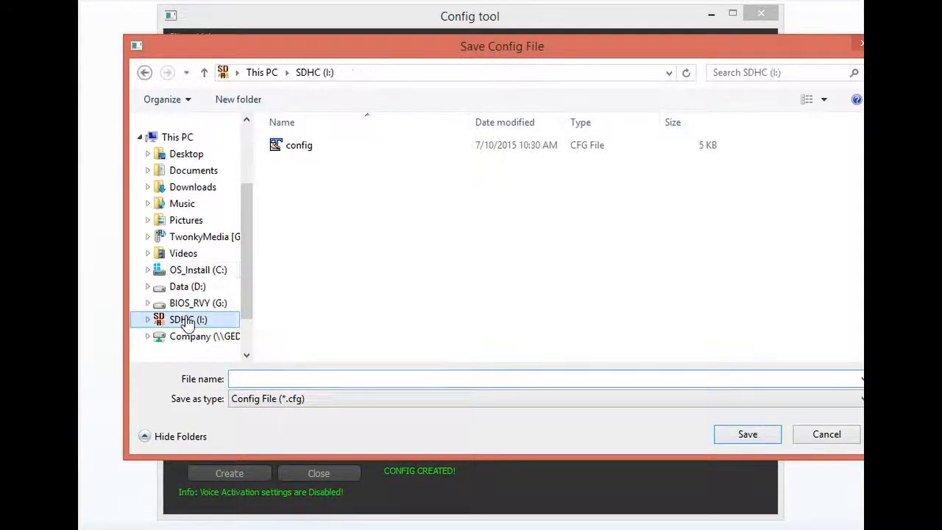
pyautogui.click(294, 147)
pyautogui.click(753, 435)
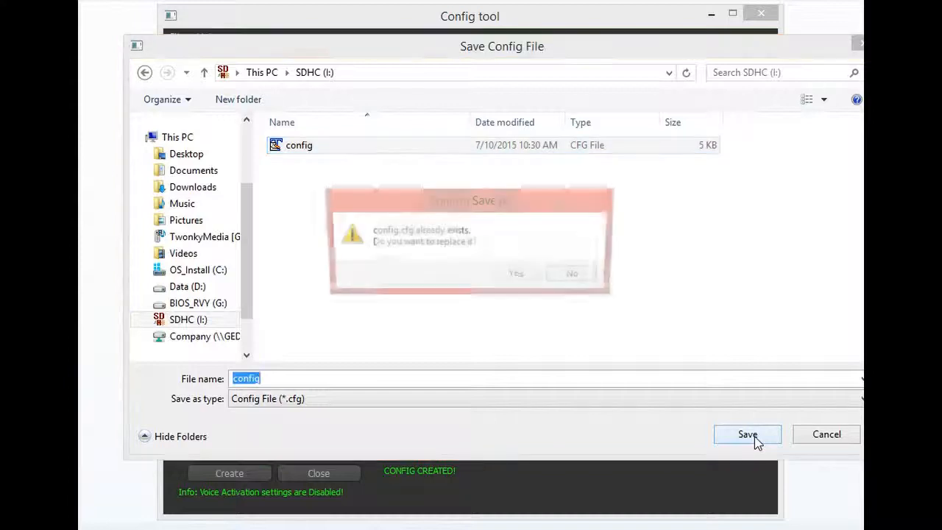
pyautogui.click(529, 280)
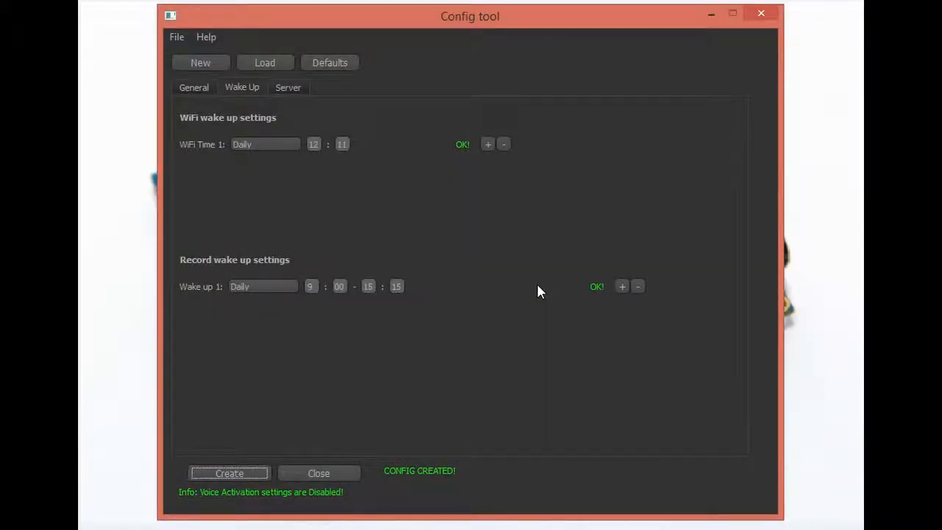